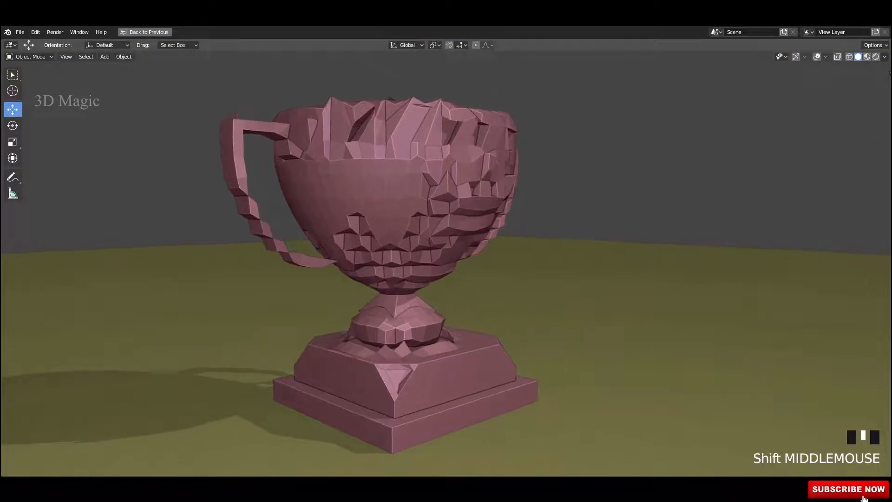
Step: Play the trophy animation in the maximized viewport, orbiting to look down on it
mouse_move(285, 253)
middle_mouse_down("shift")
mouse_move(271, 261)
mouse_move(283, 255)
middle_mouse_up("shift")
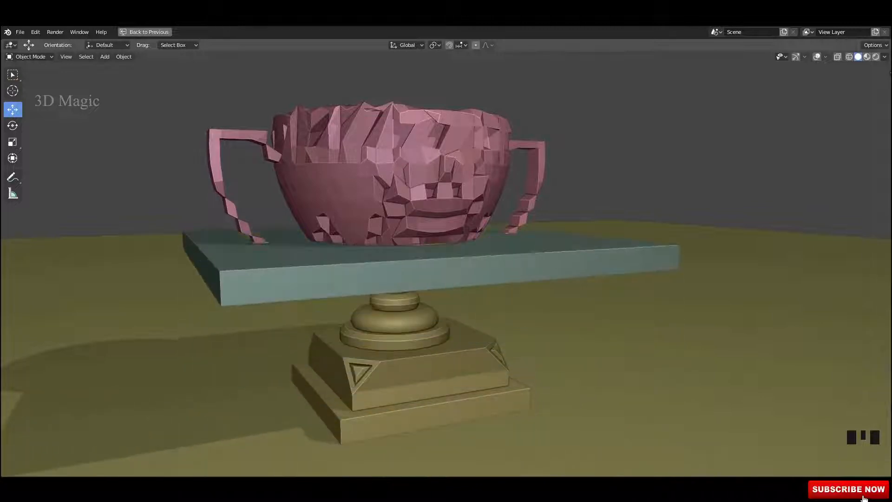
key("space")
key("space")
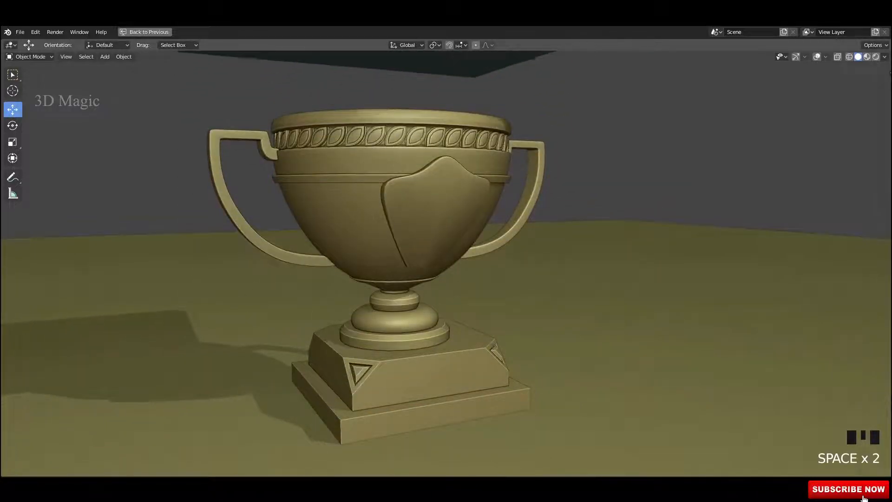
scroll(445, 261, "down", 2)
middle_click_drag(446, 260, 357, 207)
Step: Restore the full interface layout and switch the viewport to Material Preview shading
key("ctrl+space")
scroll(362, 209, "up", 2)
left_click(711, 56)
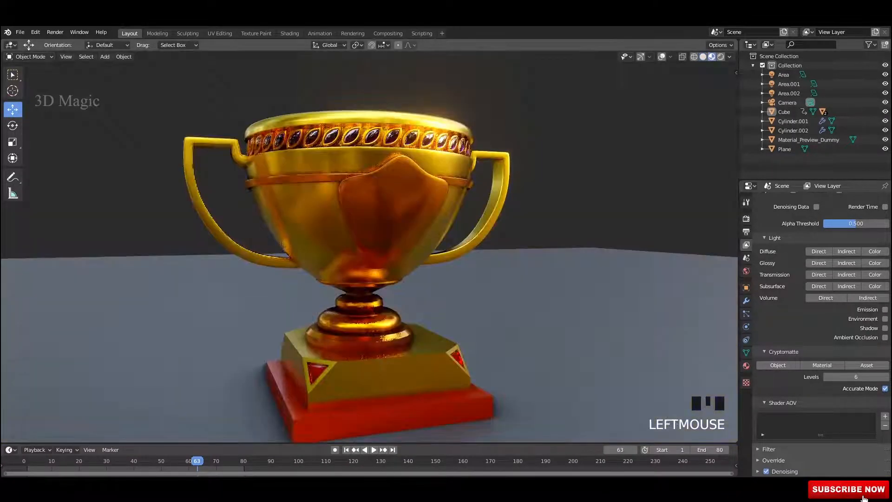
Step: Watch the animation from several orbit angles, stopping playback along the way
mouse_move(464, 209)
middle_mouse_down()
mouse_move(493, 209)
mouse_move(409, 209)
mouse_move(390, 218)
mouse_move(402, 234)
middle_mouse_up()
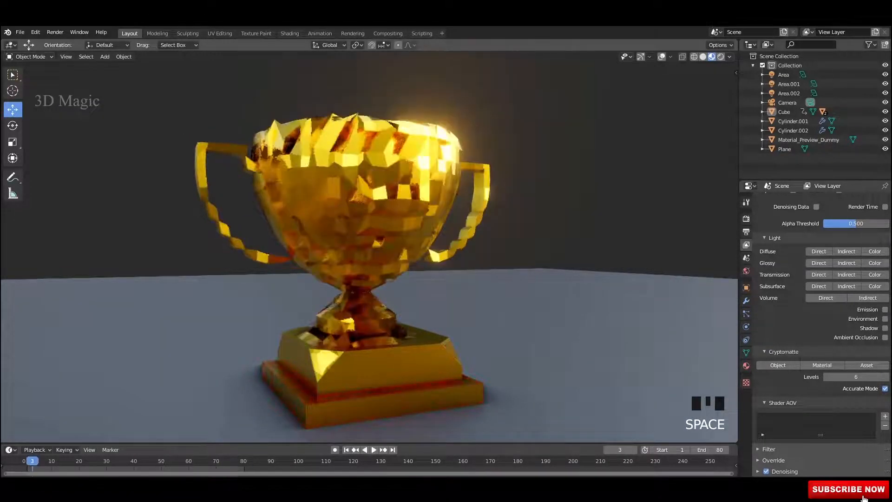
middle_click_drag(402, 234, 409, 183)
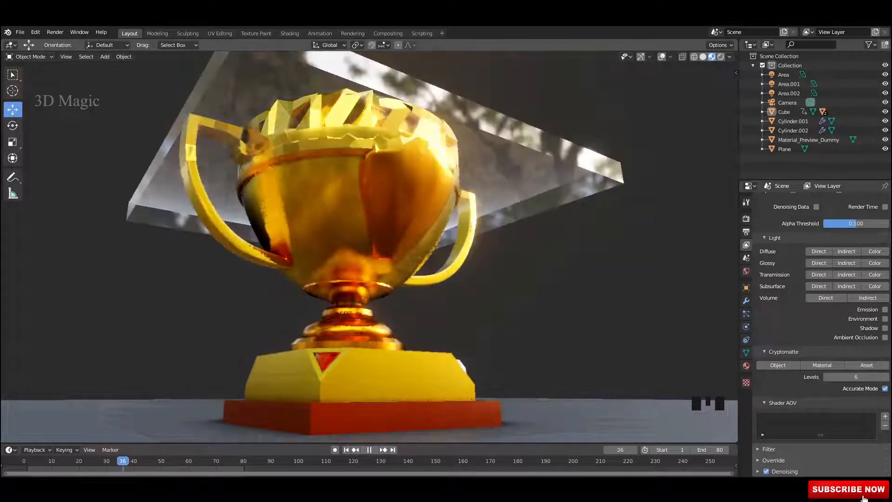
key("space")
middle_click_drag(409, 183, 386, 279)
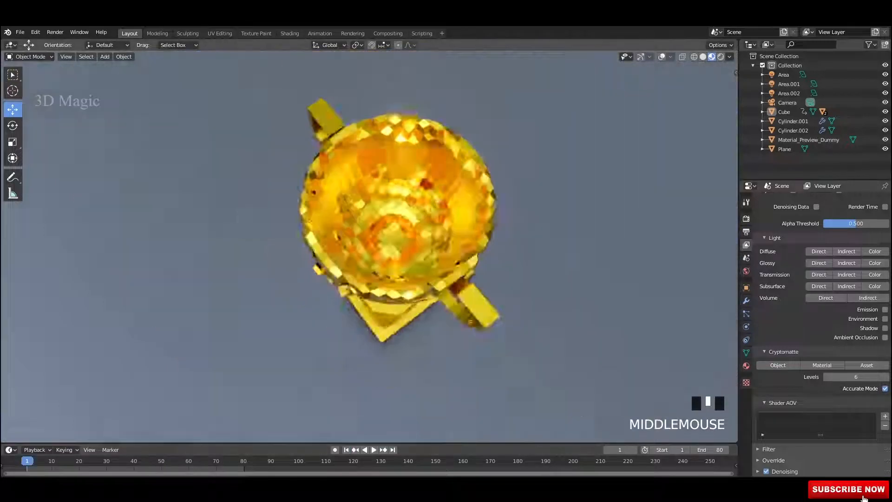
middle_click_drag(385, 279, 418, 246)
middle_click_drag(418, 246, 414, 223, "shift")
scroll(413, 234, "up", 2)
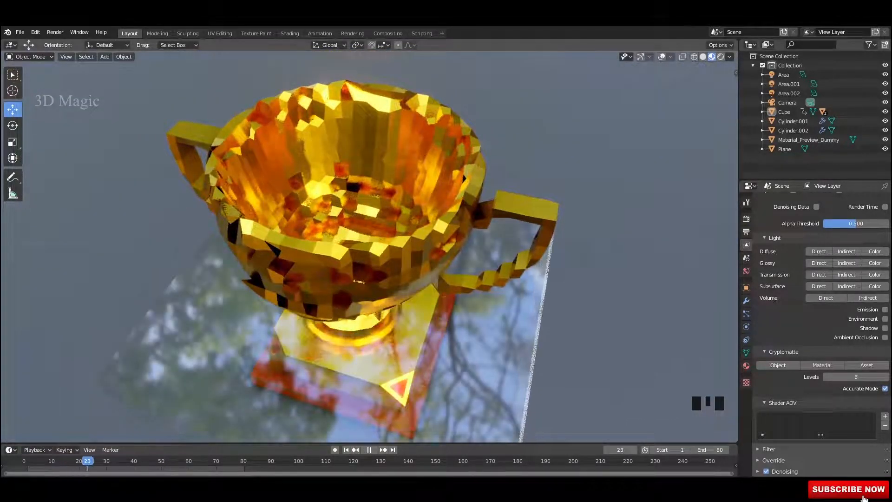
key("space")
middle_click_drag(414, 223, 212, 138)
Step: Jump back to frame 1 and replay the animation, orbiting around the trophy's emblem
left_click(346, 449)
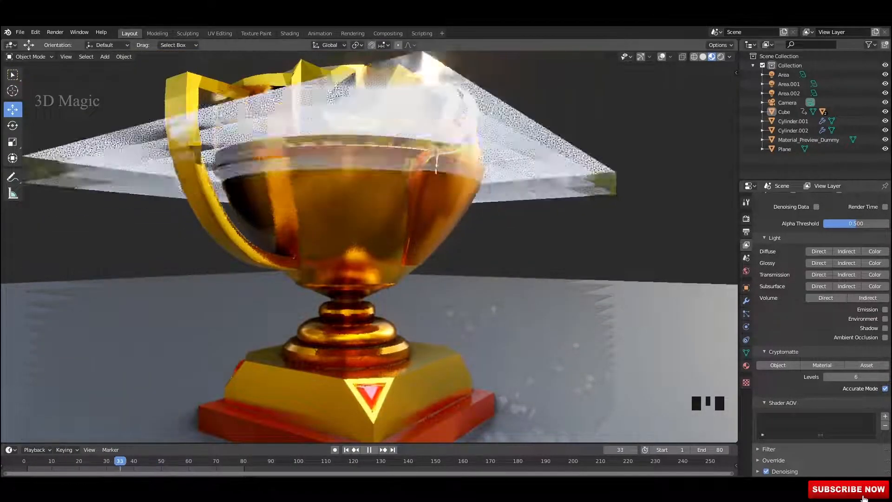
scroll(369, 246, "down", 2)
key("space")
middle_click_drag(369, 246, 313, 246)
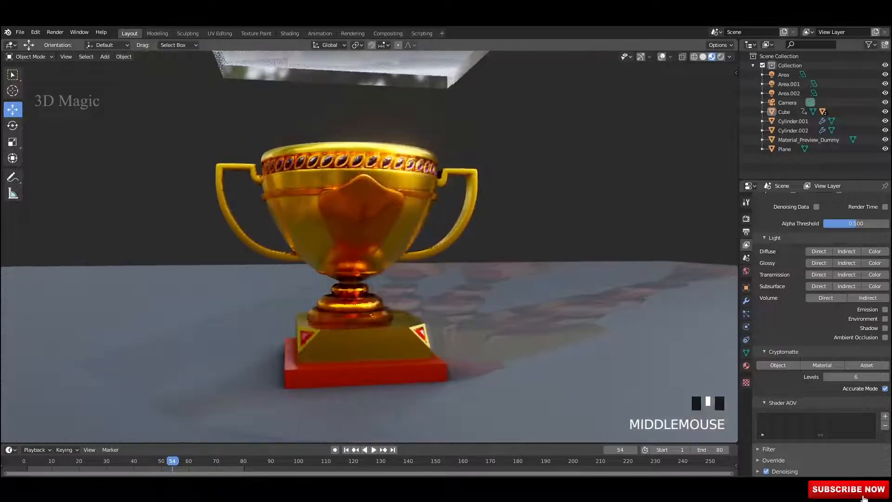
key("space")
middle_click_drag(369, 247, 341, 219)
scroll(342, 241, "up", 2)
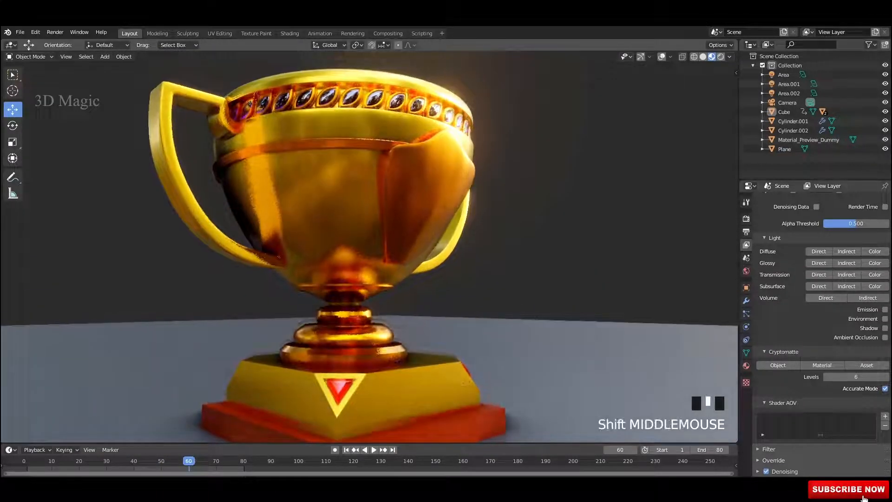
middle_click_drag(369, 247, 351, 274, "ctrl")
Step: Save the blend file and orbit to face the front of the trophy
key("ctrl+s")
key("ctrl+s")
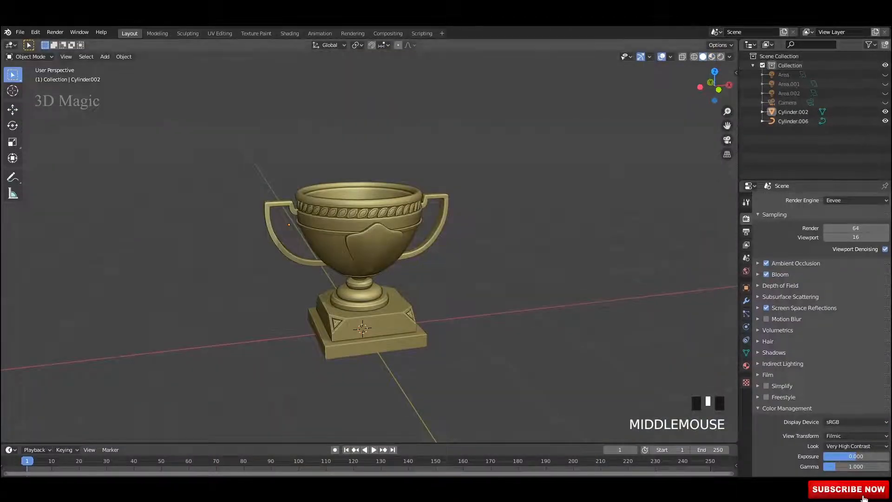
middle_click_drag(370, 255, 355, 253)
scroll(369, 278, "up", 2)
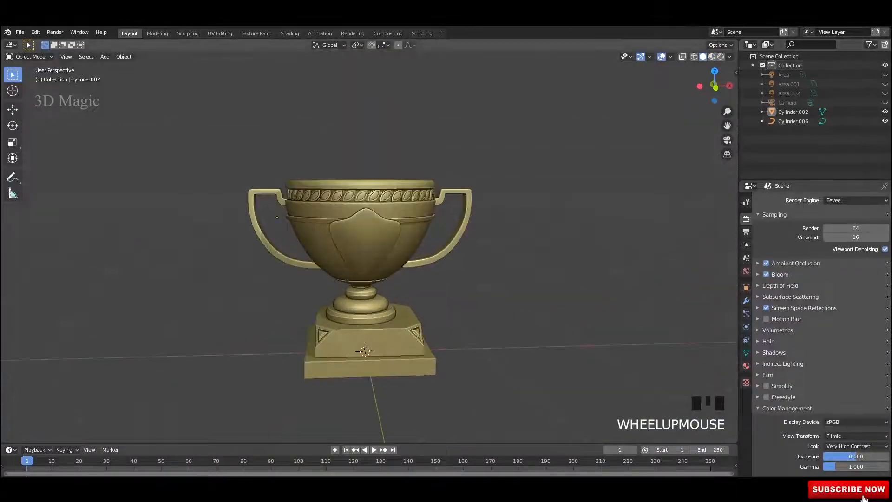
Step: Select the trophy Cylinder.002, frame it in the view, and save
middle_click_drag(277, 217, 271, 187)
key("ctrl+s")
left_click(271, 187)
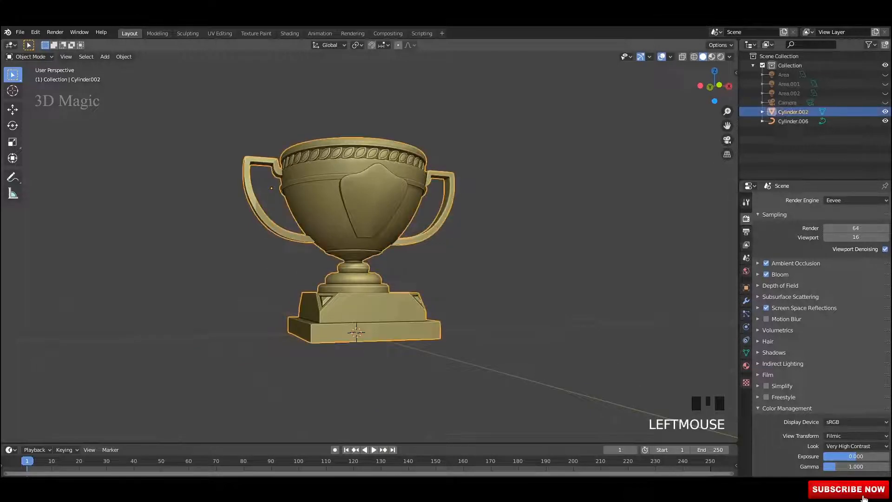
key("Tab")
key("Tab")
key("grave")
left_click(457, 230)
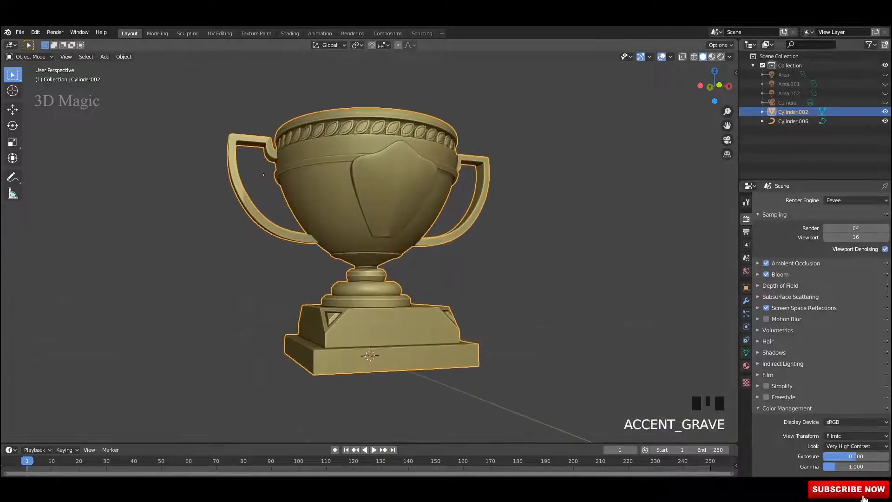
middle_click_drag(458, 230, 437, 246)
key("ctrl+s")
Step: Duplicate the trophy, hide the original Cylinder.002, and open Cylinder.001's modifier settings
key("shift+d")
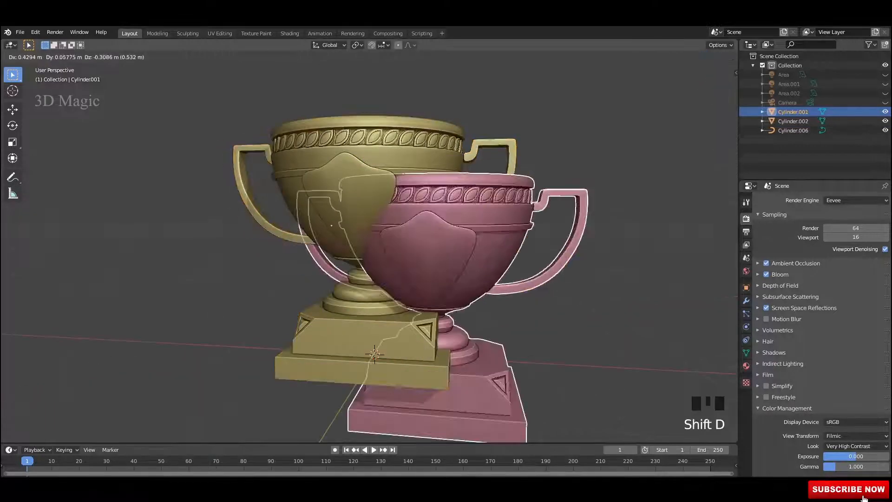
middle_click_drag(371, 223, 395, 209)
left_click(413, 232)
left_click(885, 121)
left_click(400, 226)
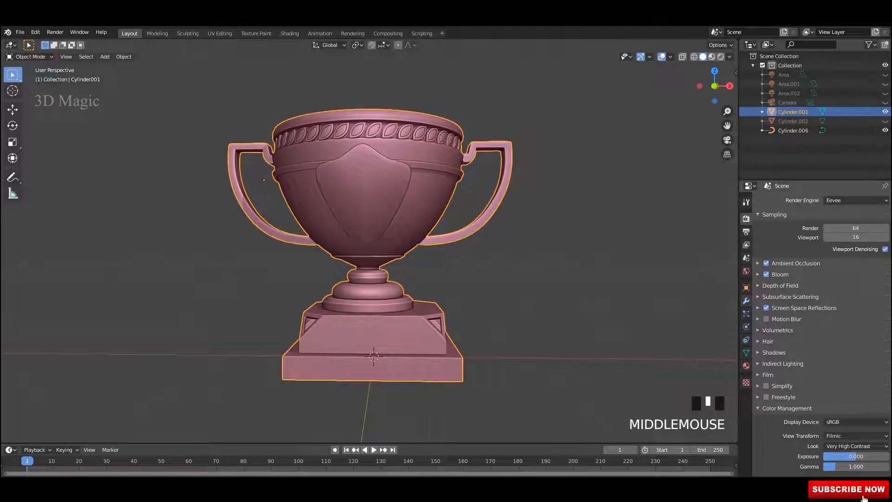
left_click(745, 301)
Step: Add a Remesh modifier to Cylinder.001 and delete the stray curve Cylinder.006
left_click(789, 201)
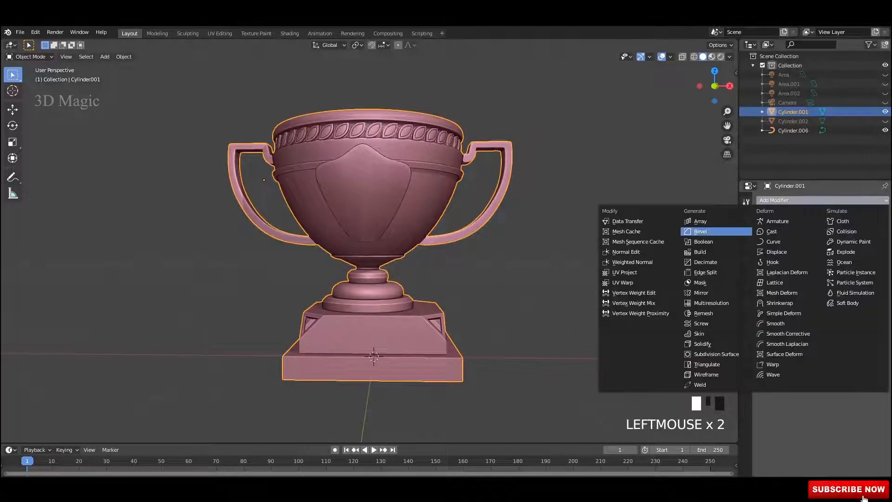
left_click(715, 313)
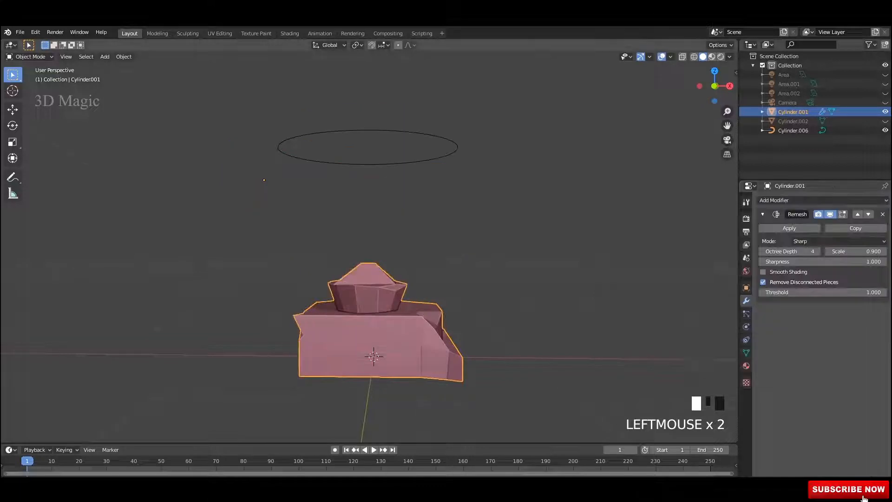
middle_click_drag(520, 195, 497, 221)
left_click(458, 169)
key("Delete")
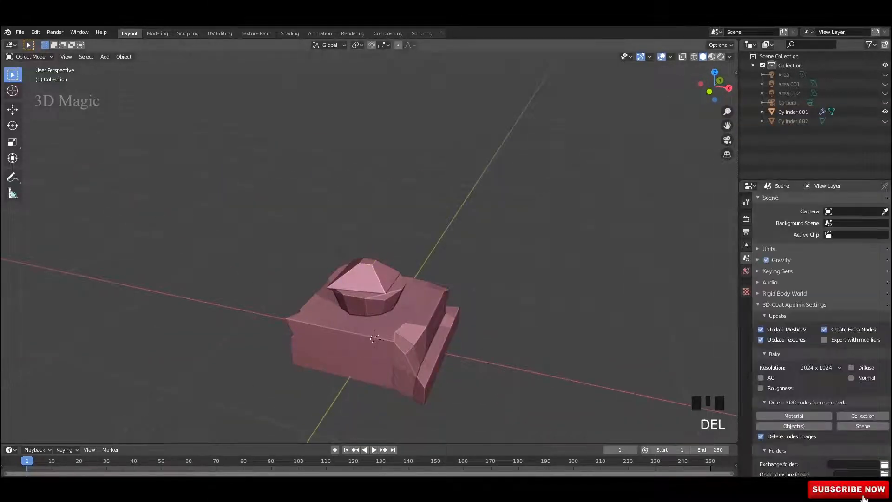
left_click(377, 320)
middle_click_drag(353, 297, 393, 295)
middle_click_drag(393, 295, 372, 276, "shift")
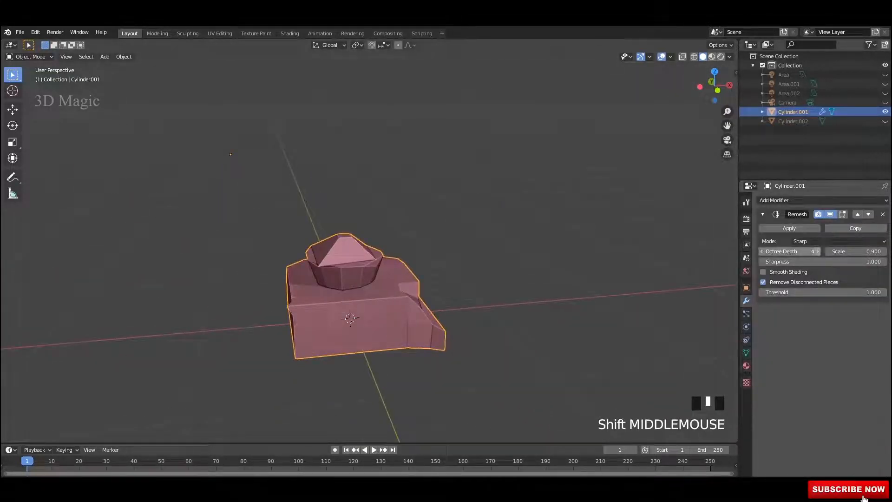
Step: Try Remesh octree depths 5 and 6 with Remove Disconnected Pieces unchecked
left_click(817, 251)
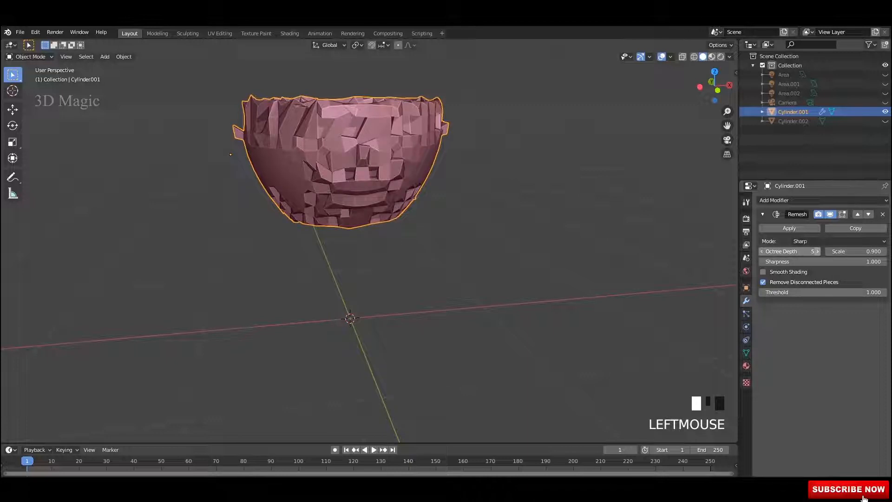
left_click(817, 252)
left_click(762, 282)
middle_click_drag(353, 298, 380, 270)
left_click(469, 297)
middle_click_drag(469, 297, 457, 356)
scroll(409, 260, "up", 1)
scroll(408, 325, "up", 1)
left_click(382, 233)
middle_click_drag(387, 229, 372, 212)
right_click(382, 232)
left_click(382, 233)
middle_click_drag(191, 206, 205, 200)
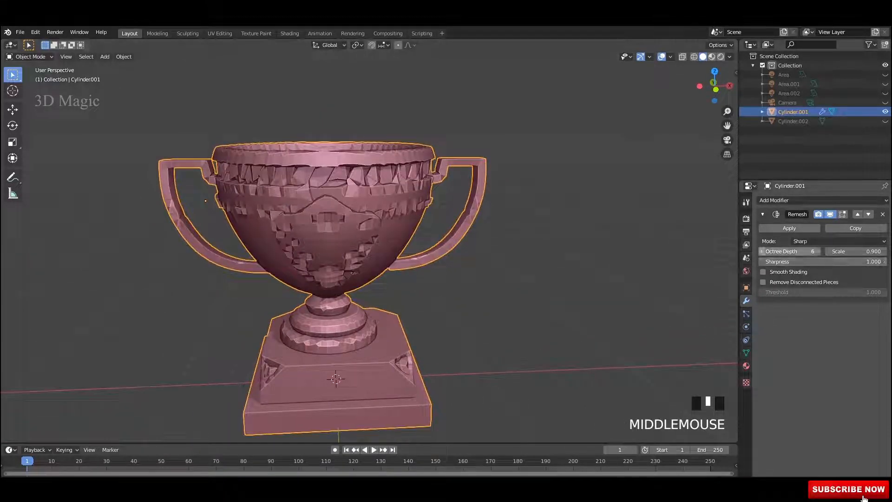
Step: Fine-tune the octree depth between 5 and 7 and the Remove Disconnected Pieces option, then save
left_click(762, 251)
scroll(534, 260, "down", 1)
middle_click_drag(534, 260, 558, 288)
left_click(818, 251)
left_click(762, 282)
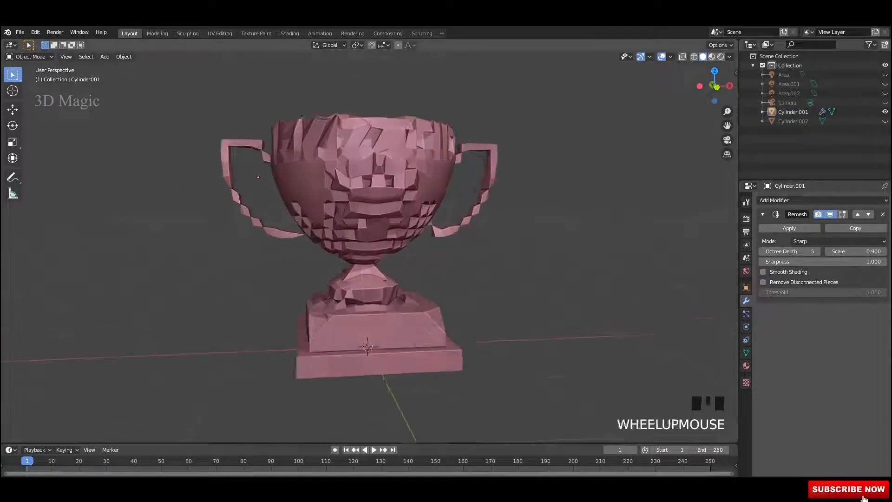
scroll(366, 232, "up", 2)
middle_click_drag(367, 223, 367, 251, "shift")
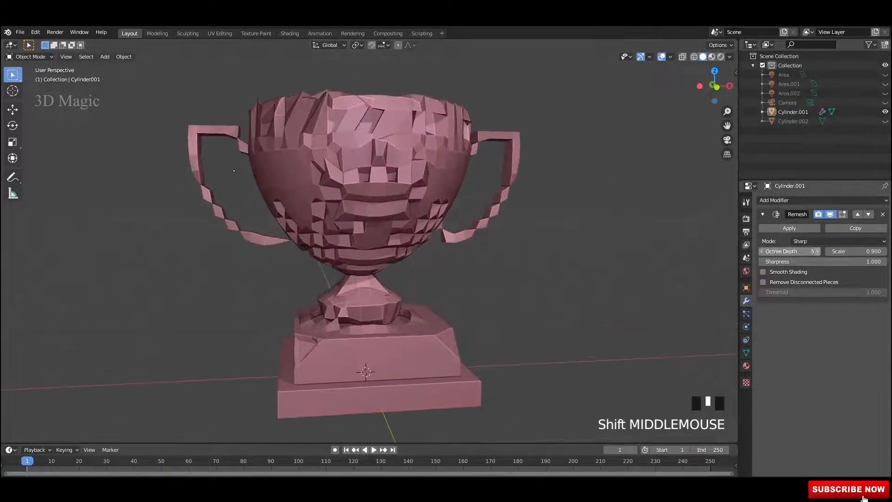
left_click(817, 251)
middle_click_drag(446, 251, 381, 255)
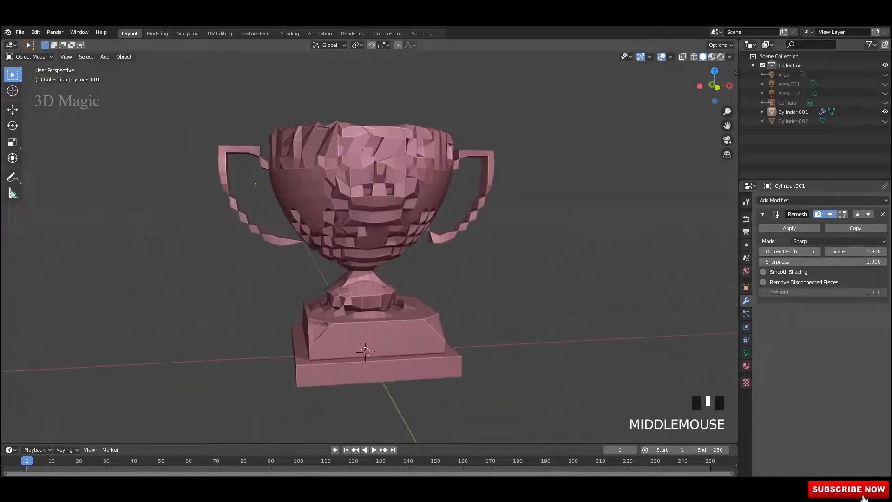
key("ctrl+s")
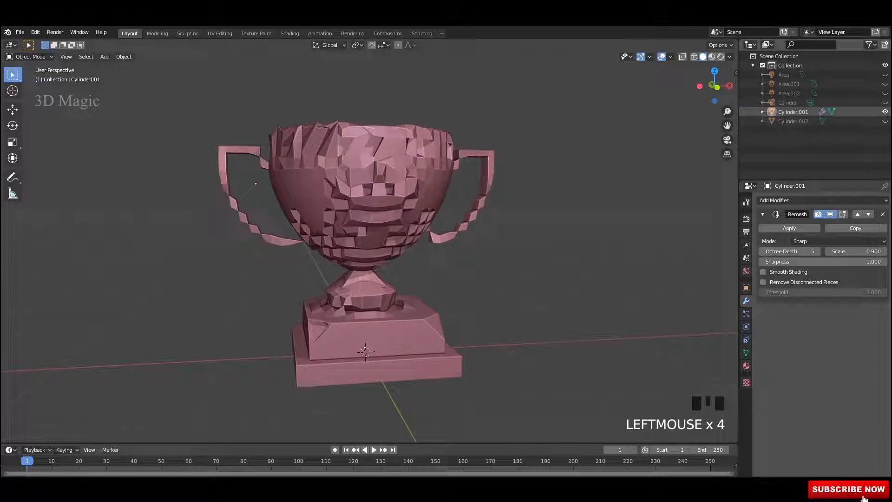
Step: Hide the remeshed copy and inspect the smooth gold original trophy
left_click(885, 112)
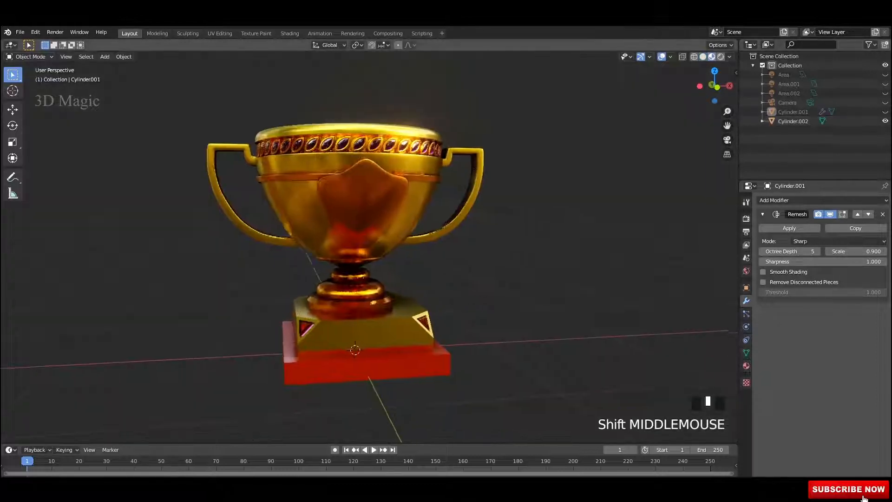
mouse_move(367, 241)
middle_mouse_down()
mouse_move(325, 242)
mouse_move(369, 270)
middle_mouse_up()
middle_click_drag(370, 269, 355, 285)
scroll(330, 270, "up", 2)
scroll(333, 279, "up", 1)
scroll(332, 278, "down", 3)
Step: Show only the blocky remeshed copy, then hide it and switch to Right Orthographic view
left_click(885, 121)
left_click(885, 112)
scroll(446, 260, "down", 2)
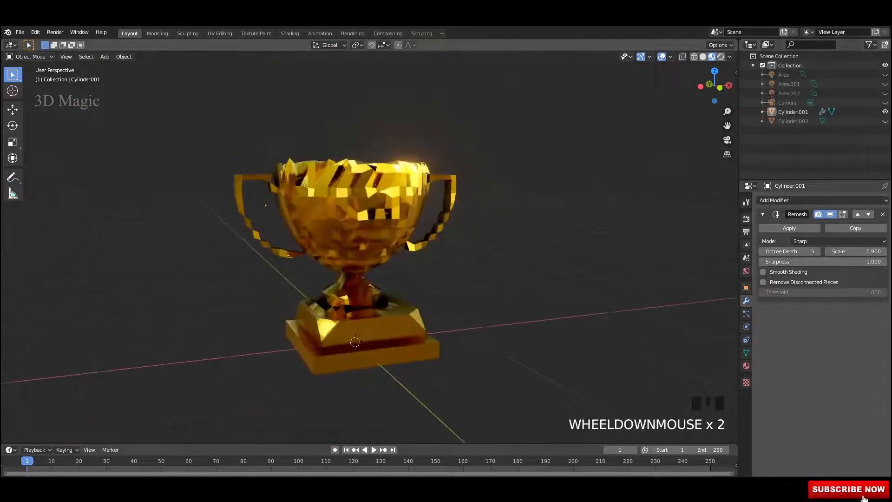
middle_click_drag(446, 260, 469, 262)
scroll(442, 260, "down", 1)
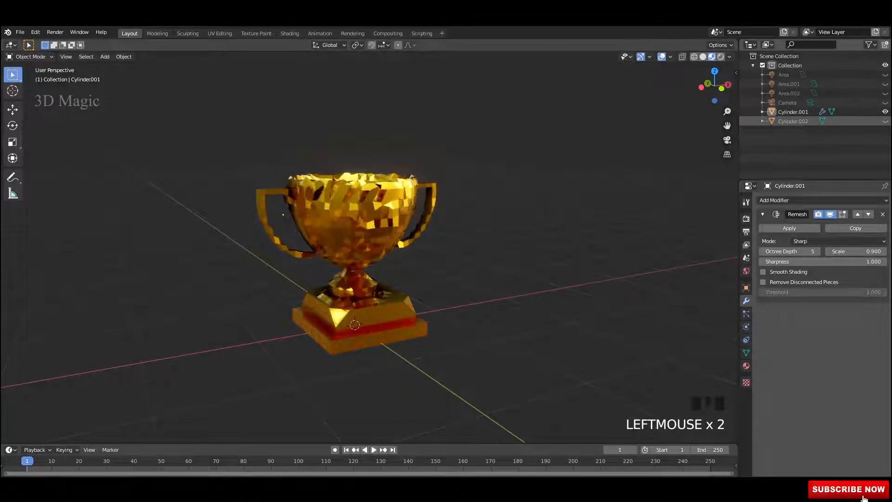
left_click(885, 112)
middle_click_drag(418, 251, 344, 256, "alt")
key("shift+s")
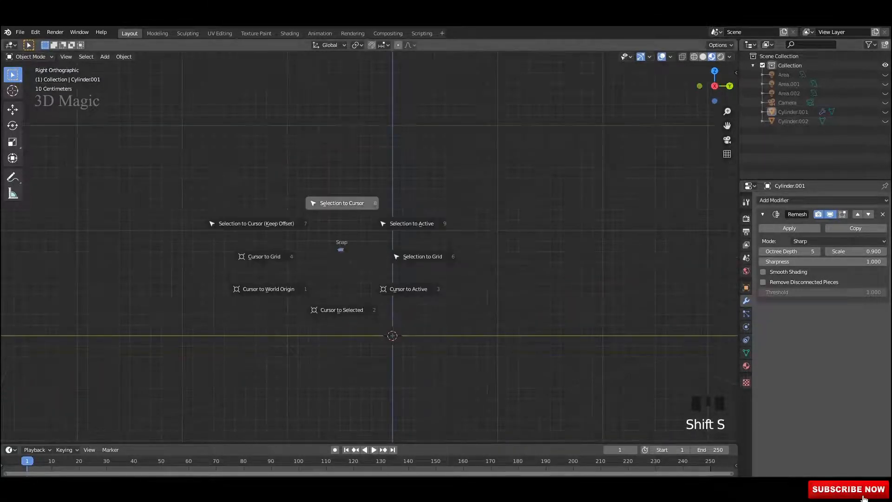
Step: Add a cube to the scene and switch the viewport to solid shading
left_click(265, 288)
middle_click_drag(265, 288, 290, 190)
key("shift+a")
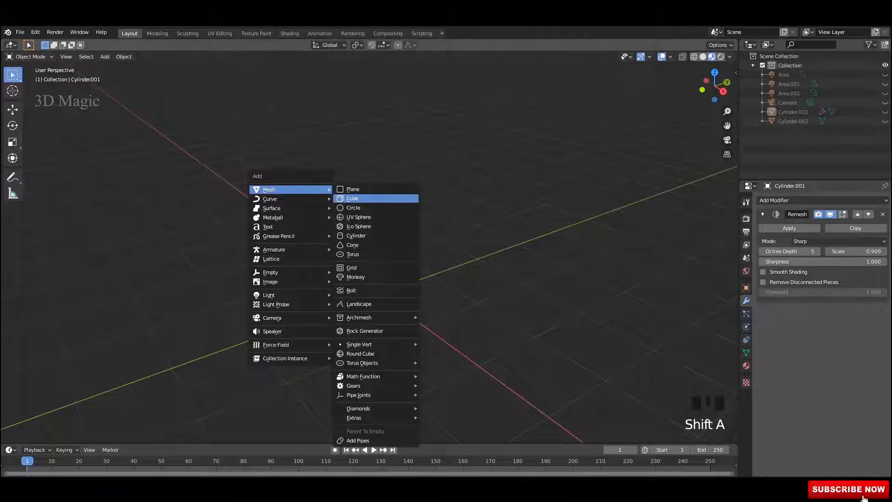
left_click(352, 198)
middle_click_drag(385, 278, 372, 288, "alt")
left_click(703, 57)
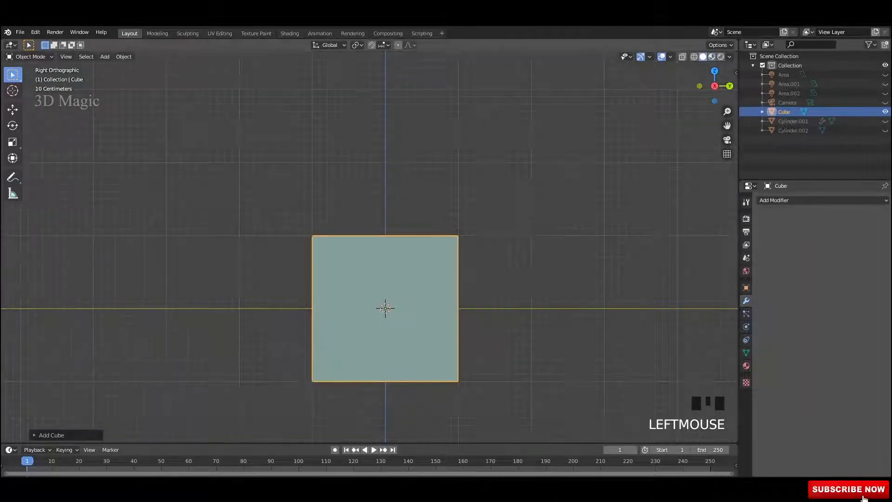
Step: Flatten the cube along Z into a slab and unhide Cylinder.001 and Cylinder.002
key("s")
key("z")
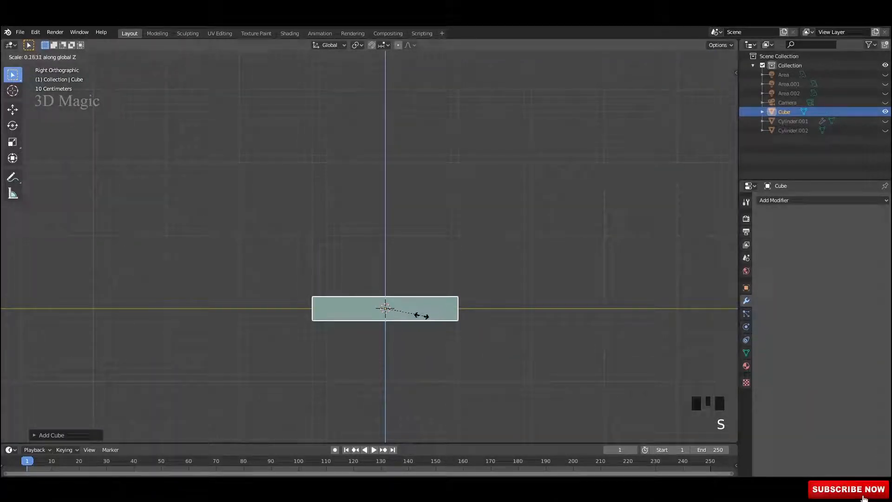
left_click(407, 312)
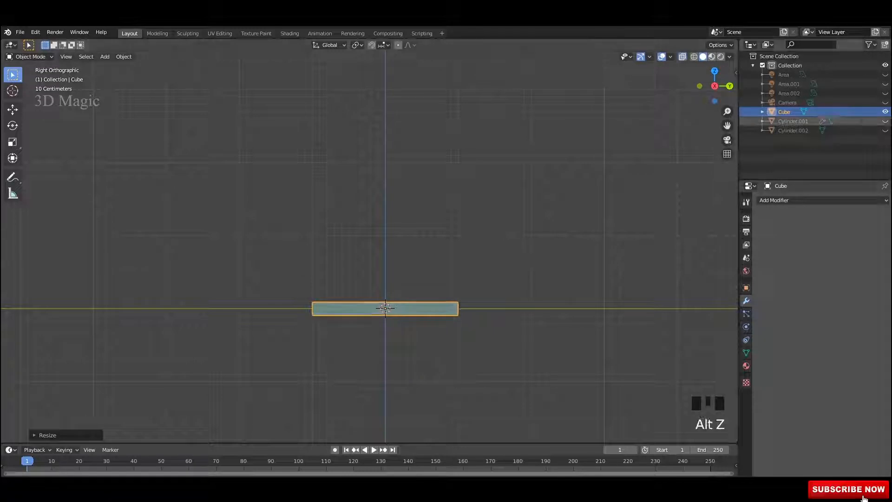
left_click(884, 121)
left_click(885, 131)
middle_click_drag(511, 241, 441, 241, "alt")
scroll(369, 246, "up", 3)
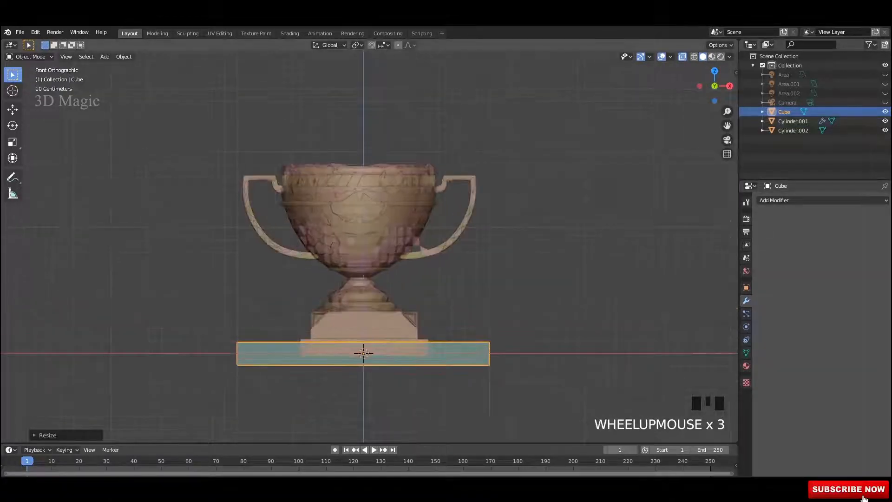
middle_click_drag(363, 279, 396, 288, "shift")
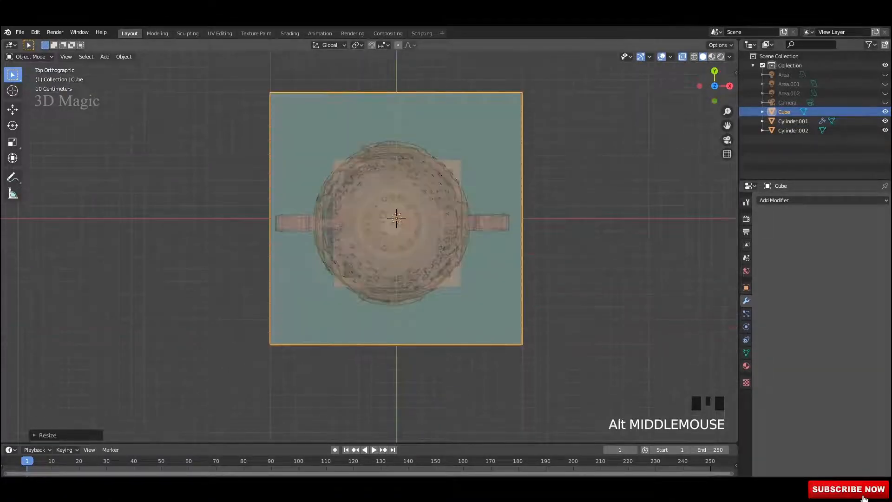
Step: Scale the slab wider than the trophy base, make it thinner, and save
left_click_drag(434, 217, 433, 218)
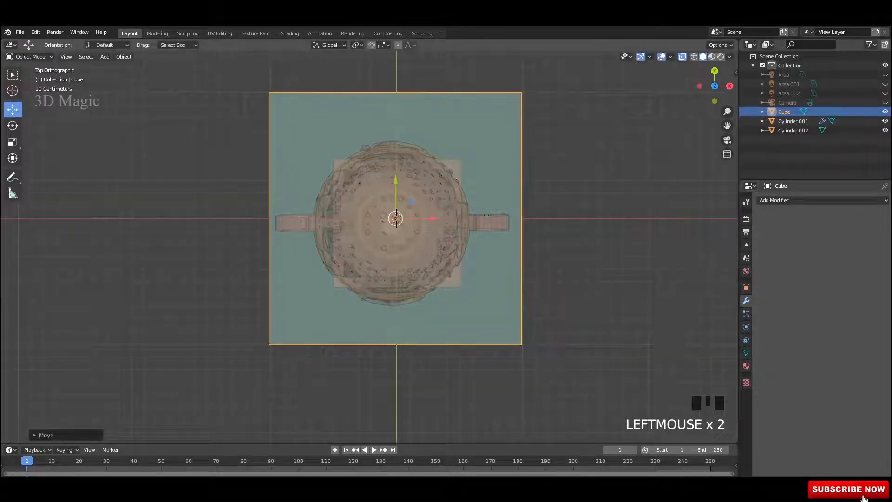
key("s")
left_click(574, 241)
middle_click_drag(574, 241, 574, 195, "alt")
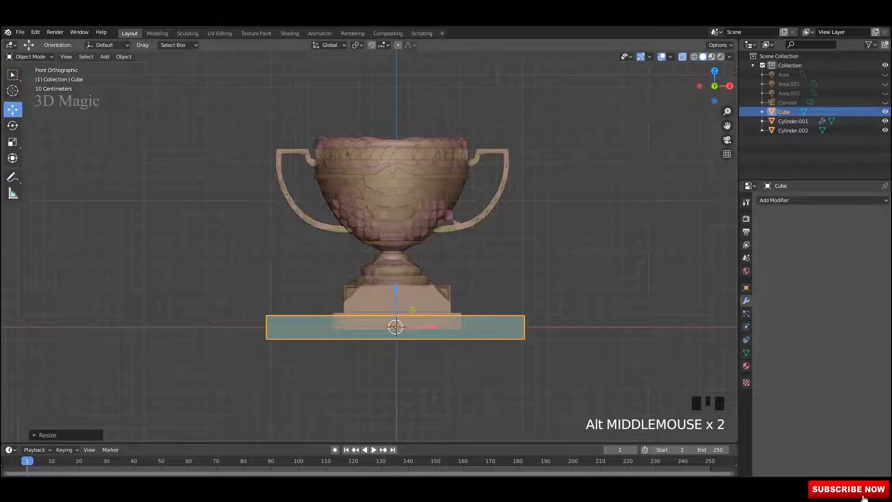
key("s")
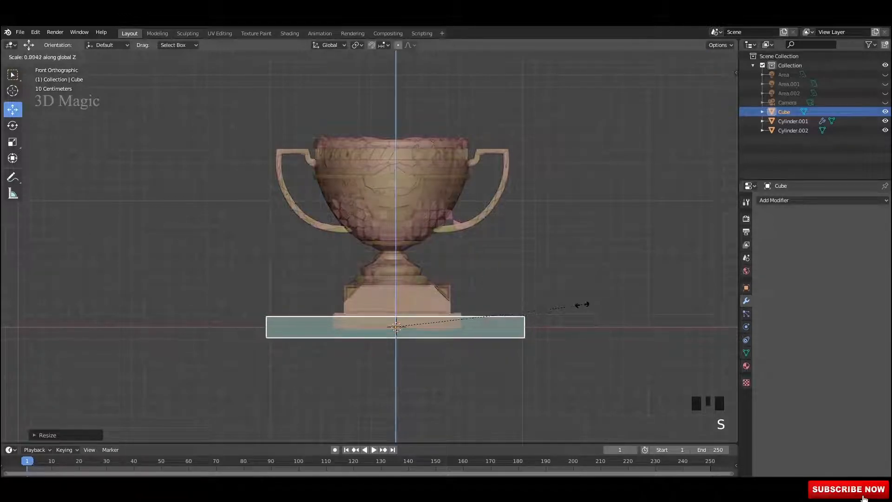
left_click(526, 300)
middle_click_drag(525, 299, 511, 279)
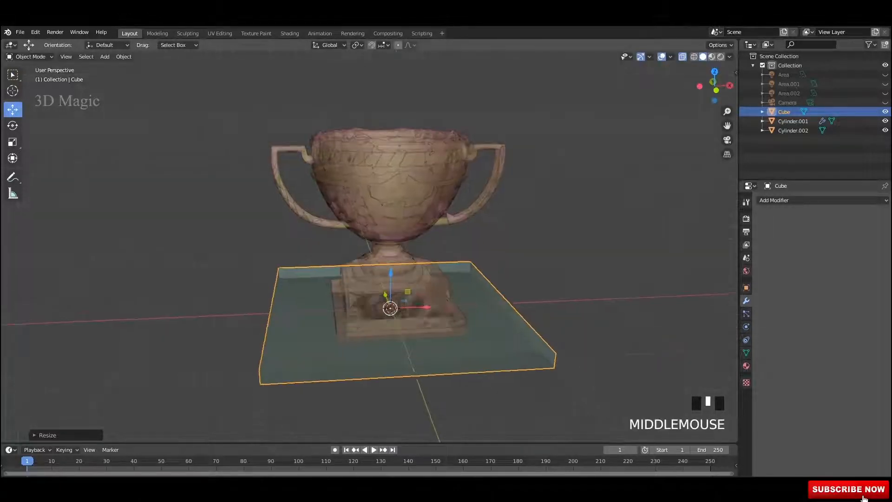
key("ctrl+s")
Step: Apply all transforms to the slab and duplicate it in place as Cube.001
key("ctrl+a")
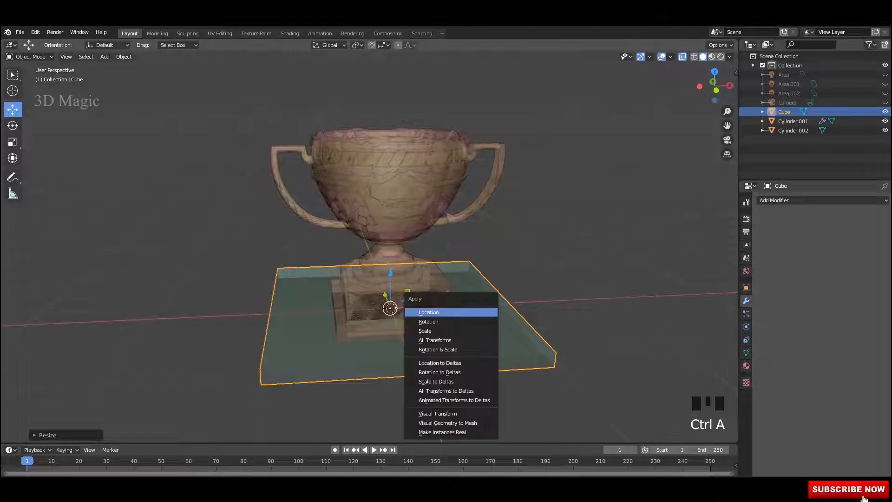
left_click(448, 340)
middle_click_drag(447, 340, 478, 337, "alt")
middle_click_drag(479, 337, 447, 334, "alt")
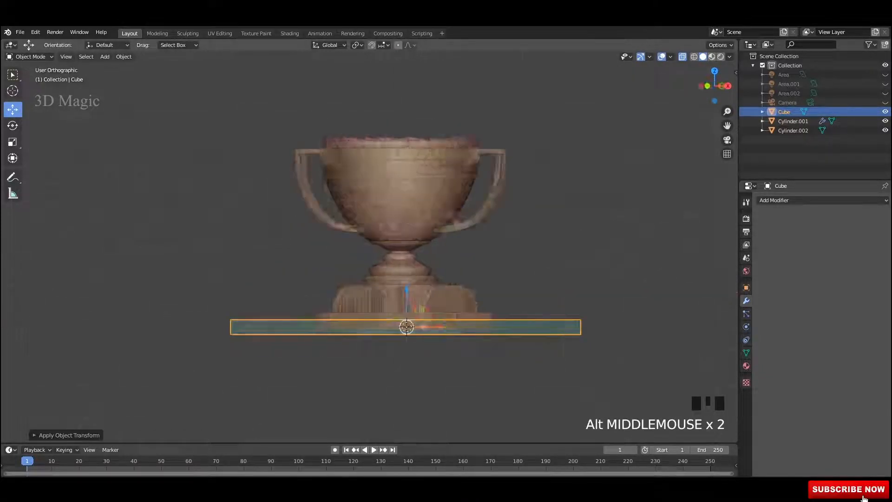
key("shift+d")
right_click(469, 316)
Step: Raise the duplicated slab to sit just above the original slab
left_click_drag(396, 290, 396, 274)
scroll(397, 283, "up", 4)
middle_click_drag(398, 298, 420, 174, "shift")
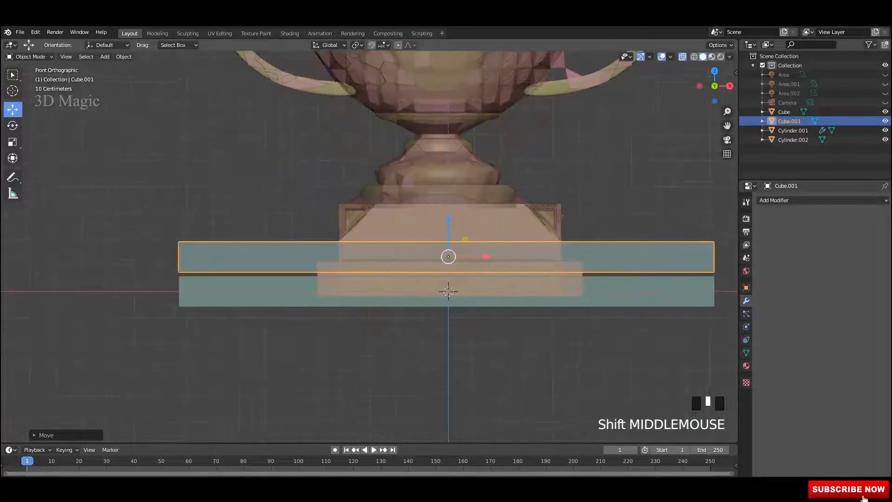
left_click_drag(448, 220, 449, 224)
middle_click_drag(448, 232, 488, 260)
Step: Extrude the duplicate's top face upward into a tall block enclosing the trophy
key("Tab")
left_click(548, 362)
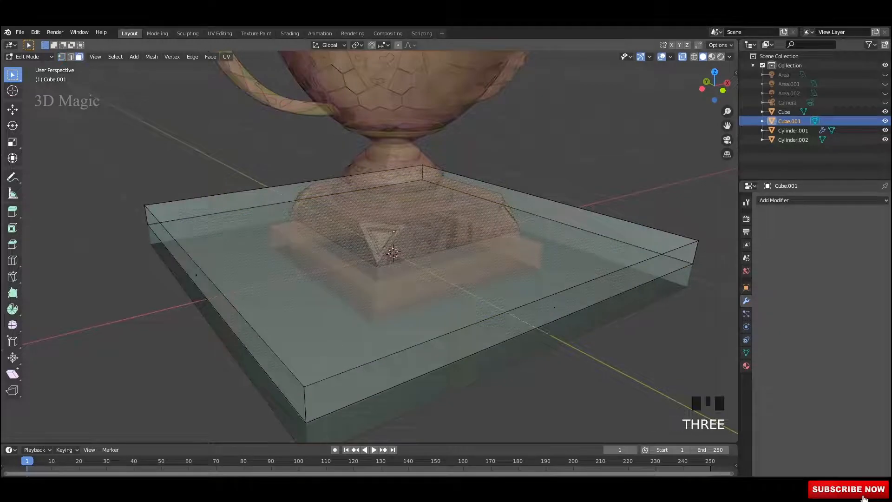
left_click(394, 244)
scroll(393, 251, "down", 3)
middle_click_drag(395, 250, 446, 269, "alt")
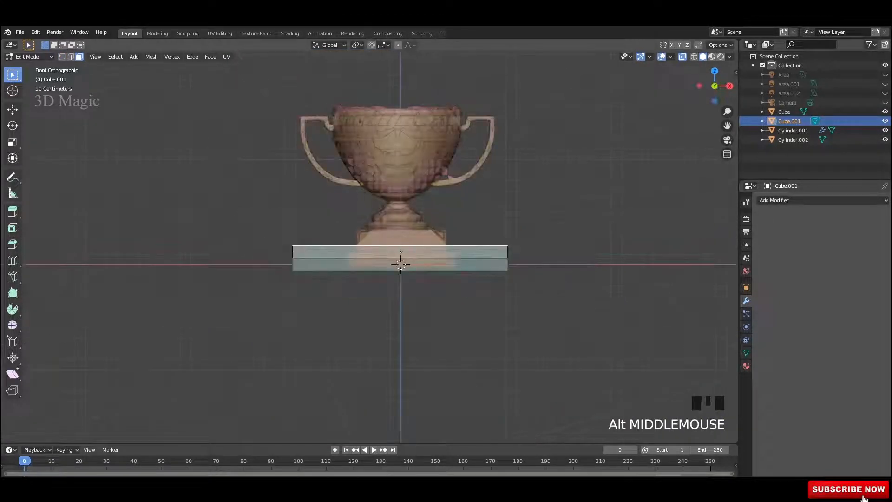
left_click(13, 110)
scroll(390, 206, "down", 2)
middle_click_drag(391, 206, 385, 264, "shift")
left_click_drag(385, 265, 385, 90)
middle_click_drag(385, 90, 381, 119, "shift")
left_click_drag(381, 120, 380, 93)
key("Tab")
Step: Duplicate the tall block and move the copy straight down below the slab
scroll(381, 186, "down", 2)
middle_click_drag(381, 186, 364, 130, "shift")
key("shift+d")
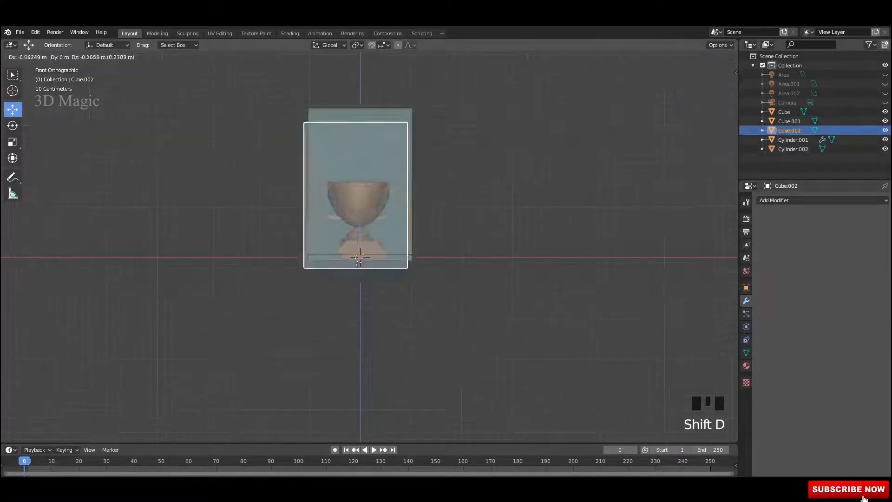
key("Escape")
left_click_drag(360, 214, 360, 371)
scroll(360, 326, "up", 6)
middle_click_drag(360, 325, 339, 173, "shift")
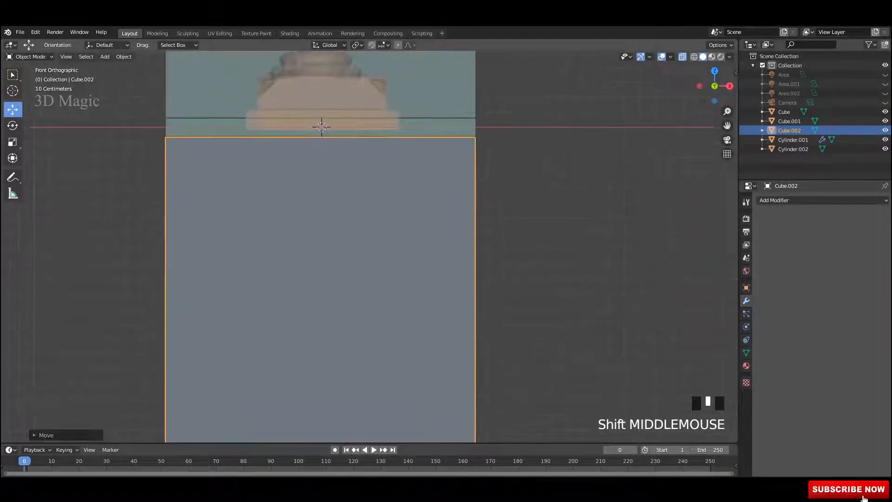
Step: Position the lower block so it meets the underside of the slab
left_click(534, 232)
left_click(372, 260)
scroll(371, 260, "down", 3)
middle_click_drag(371, 260, 396, 186, "shift")
left_click_drag(366, 318, 366, 318)
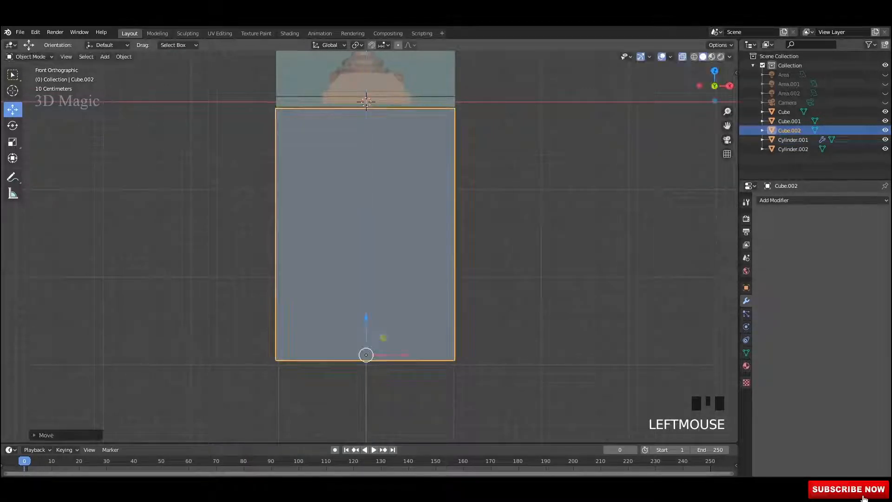
left_click(493, 149)
Step: Save the file and box-select all three blocks
middle_click_drag(492, 149, 481, 224, "shift")
key("ctrl+s")
left_click_drag(467, 138, 436, 195)
middle_click_drag(371, 246, 378, 246)
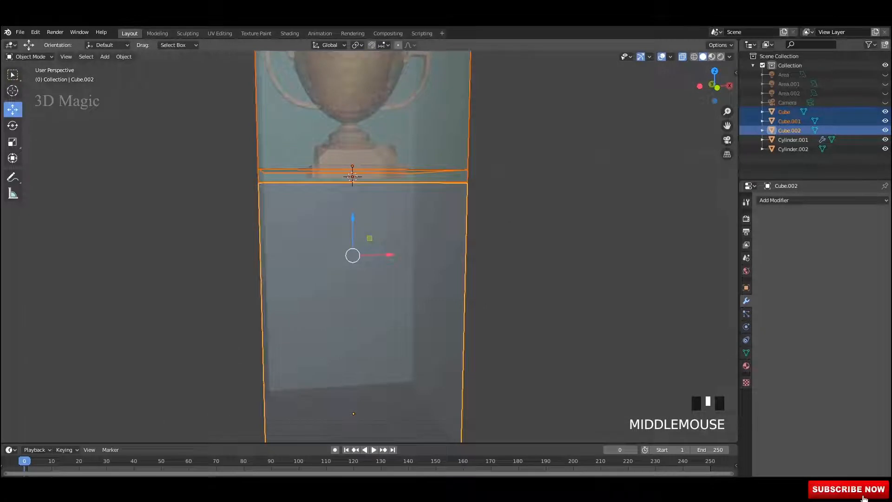
Step: Apply all transforms to the three blocks and turn off see-through display
key("ctrl+a")
left_click(391, 212)
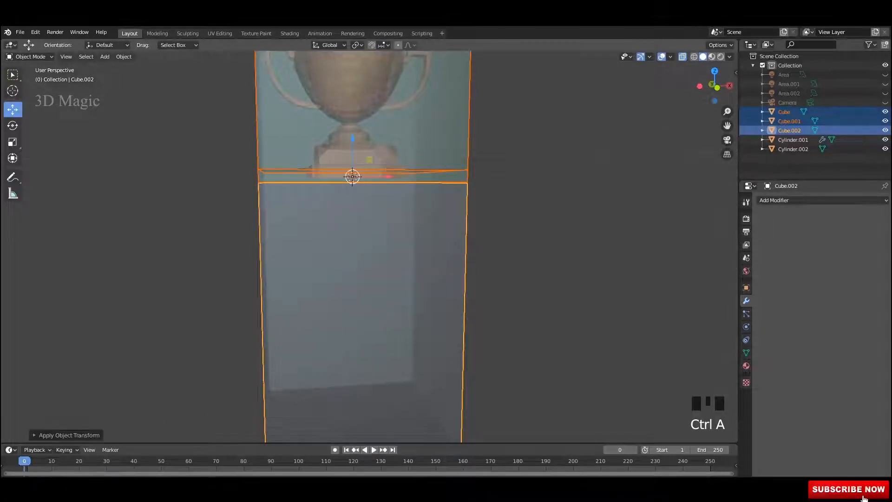
mouse_move(399, 218)
middle_mouse_down()
mouse_move(446, 225)
mouse_move(409, 223)
middle_mouse_up()
left_click(534, 214)
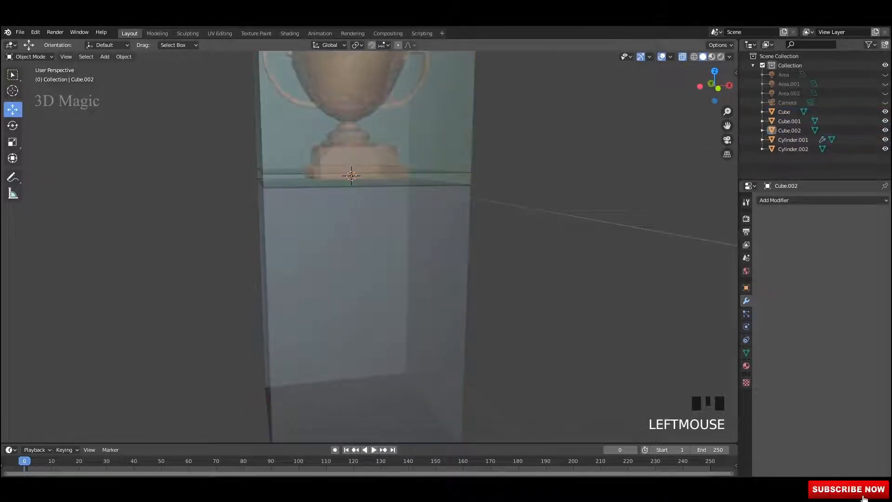
key("alt+z")
middle_click_drag(367, 246, 400, 242)
Step: Parent the upper and lower tall blocks to the thin slab as Object
scroll(372, 245, "up", 2)
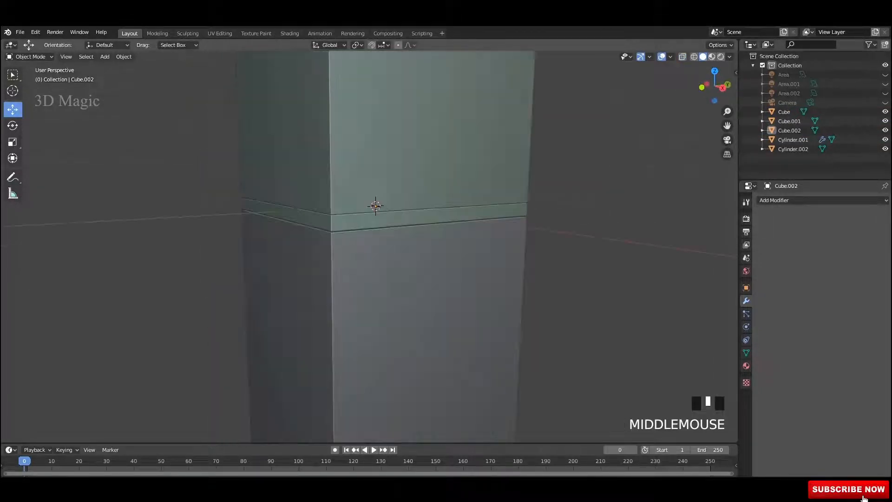
left_click(400, 179)
middle_click_drag(395, 204, 451, 195)
left_click(381, 265, "shift")
middle_click_drag(381, 265, 404, 269)
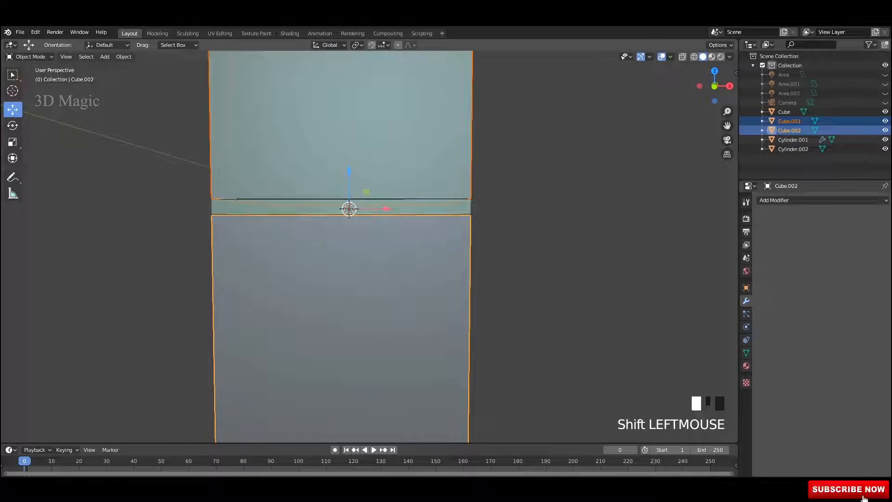
left_click(278, 206, "shift")
key("ctrl+p")
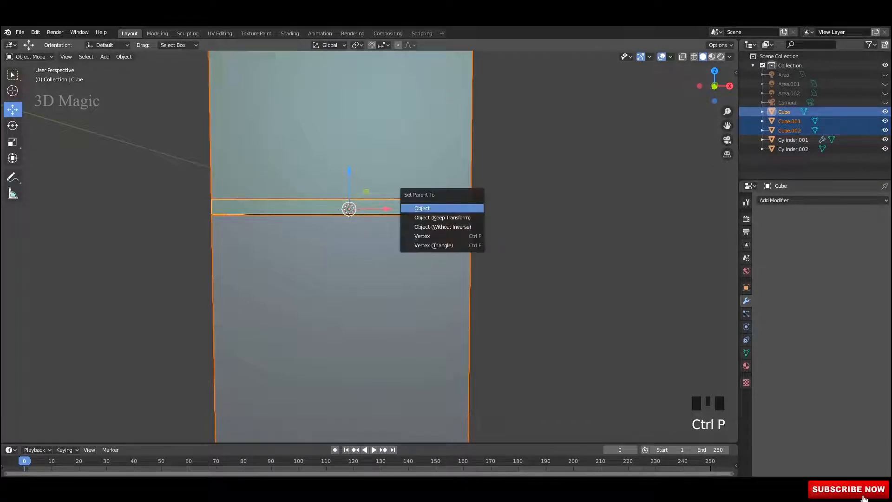
left_click(433, 208)
Step: Test the parenting by moving the slab, then undo the move
left_click(543, 223)
middle_click_drag(543, 223, 557, 223)
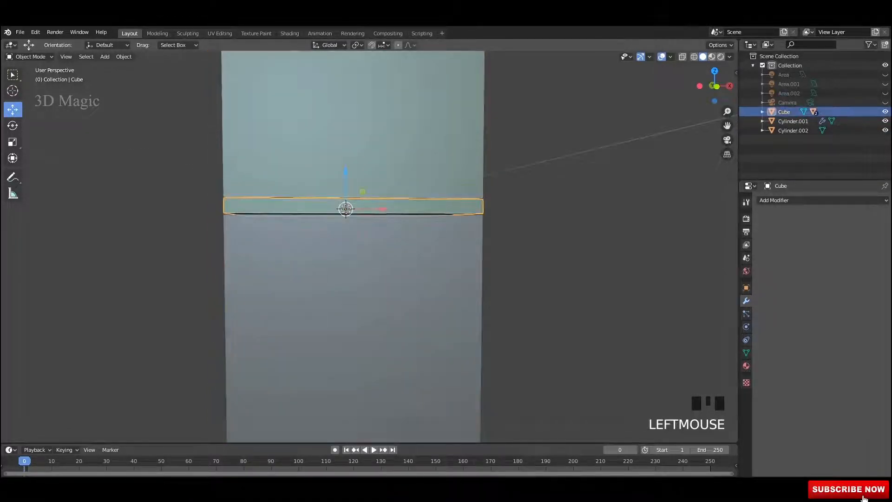
key("alt+z")
middle_click_drag(399, 218, 390, 213)
left_click_drag(348, 174, 349, 75)
key("ctrl+z")
key("ctrl+z")
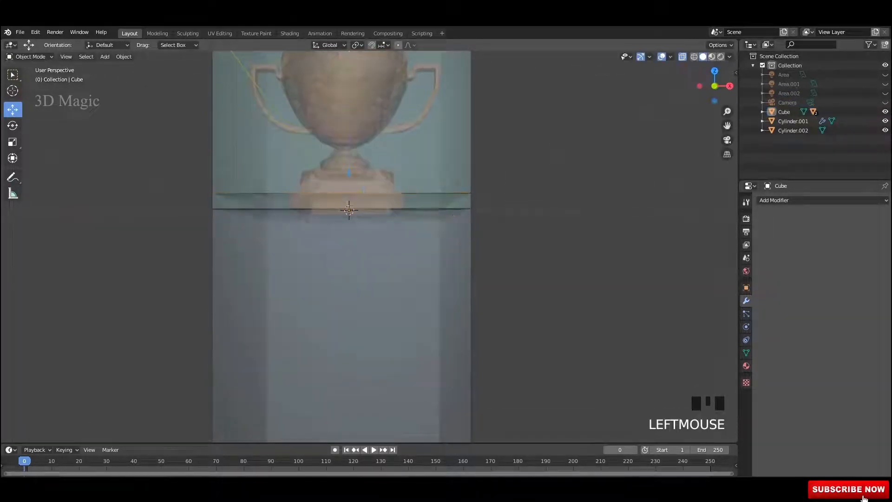
mouse_move(348, 241)
middle_mouse_down("alt")
mouse_move(378, 242)
mouse_move(354, 241)
middle_mouse_up("alt")
Step: Select the thin slab and raise it up into the trophy's cup
left_click(371, 153)
middle_click_drag(371, 153, 377, 195, "shift")
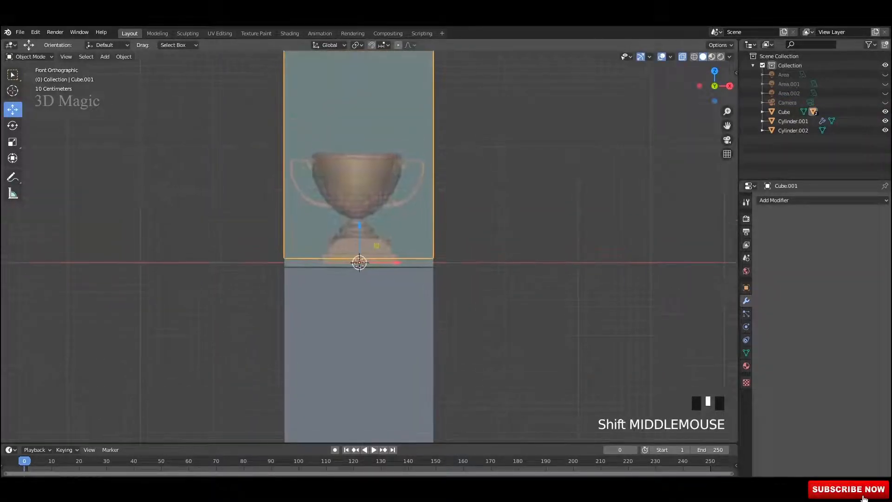
left_click(483, 205)
left_click(413, 263)
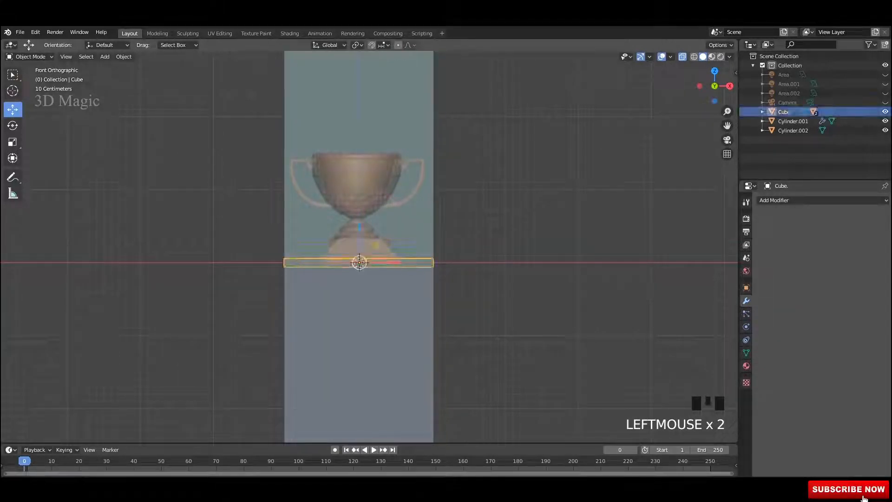
left_click_drag(359, 229, 359, 174)
Step: Save, turn off see-through display, and select the lower block
key("ctrl+s")
middle_click_drag(464, 209, 502, 204)
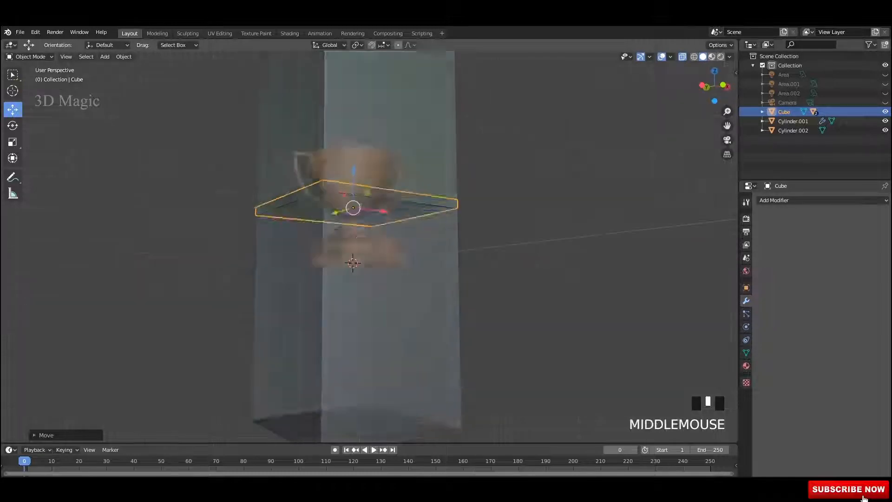
key("alt+z")
left_click(502, 203)
scroll(353, 246, "up", 2)
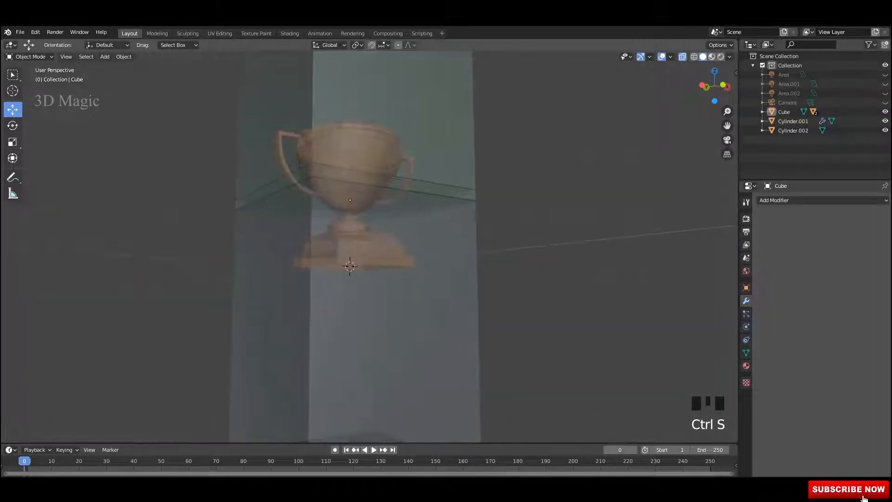
left_click(395, 320)
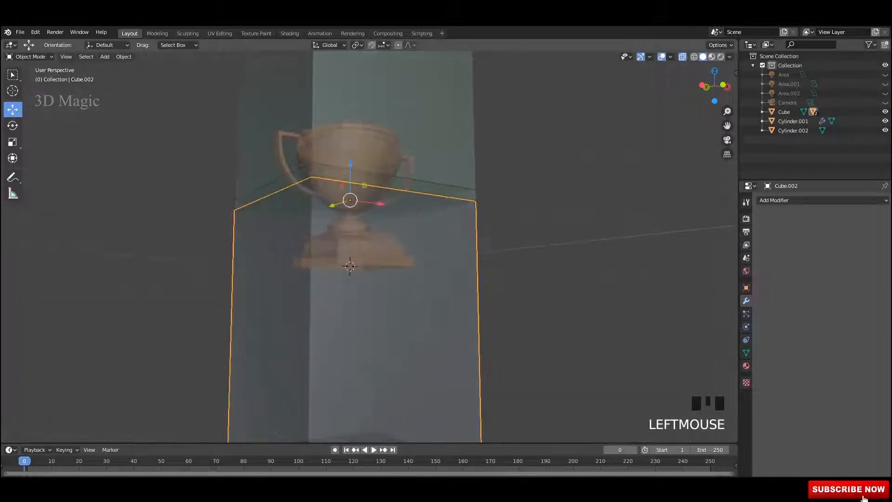
middle_click_drag(395, 321, 375, 322)
scroll(375, 322, "up", 3)
scroll(367, 246, "up", 4)
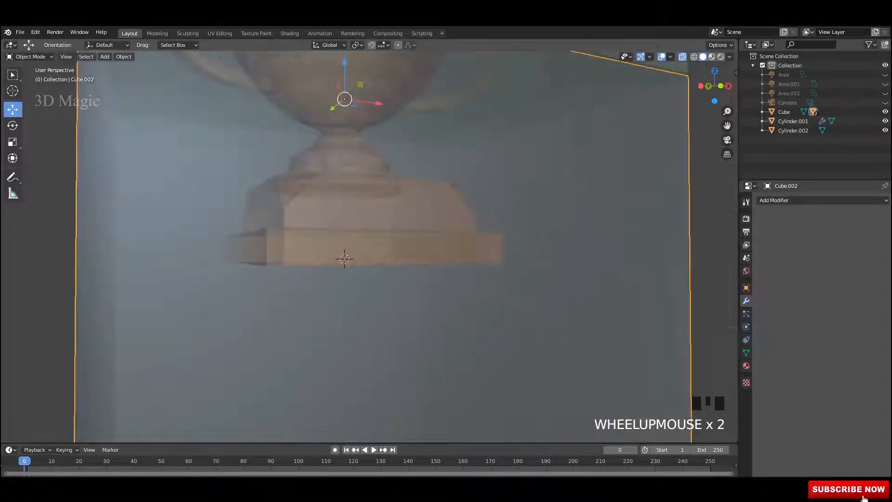
middle_click_drag(372, 232, 339, 377, "shift")
Step: In the outliner, hide gold trophy Cylinder.002 and show remeshed Cylinder.001
left_click(885, 121)
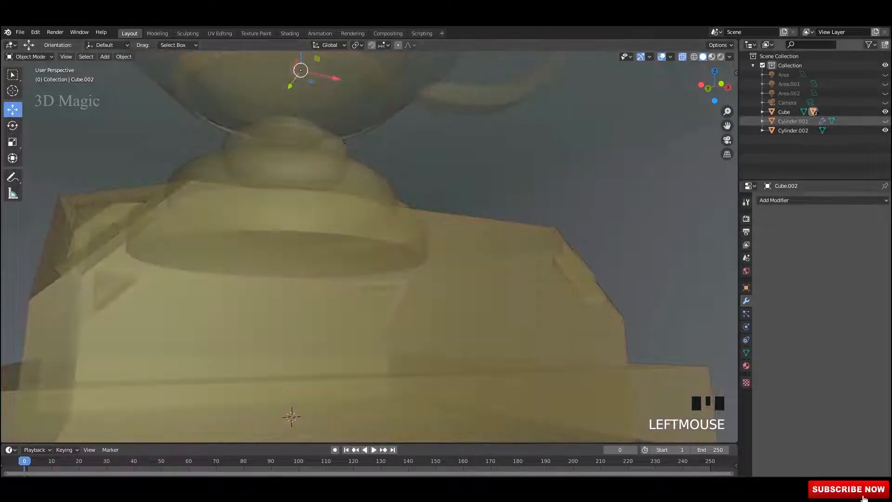
left_click(885, 112)
scroll(369, 246, "down", 9)
middle_click_drag(369, 246, 347, 260)
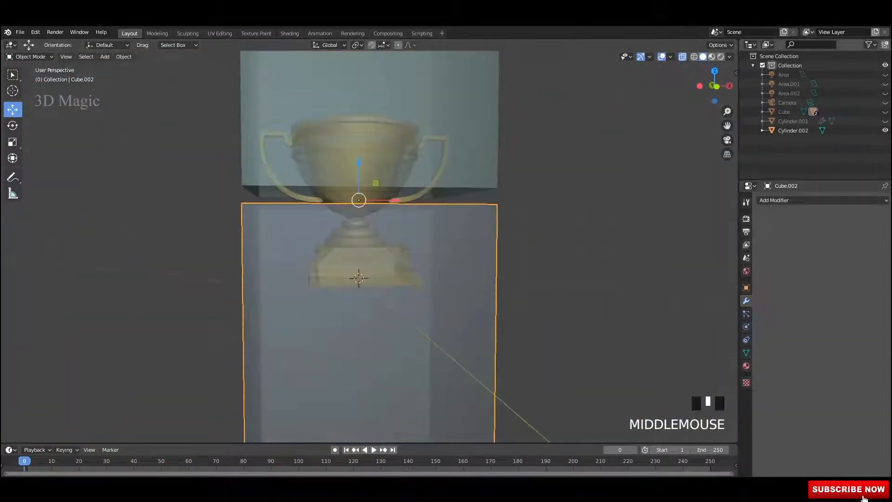
left_click(885, 122)
left_click(885, 121)
left_click(885, 112)
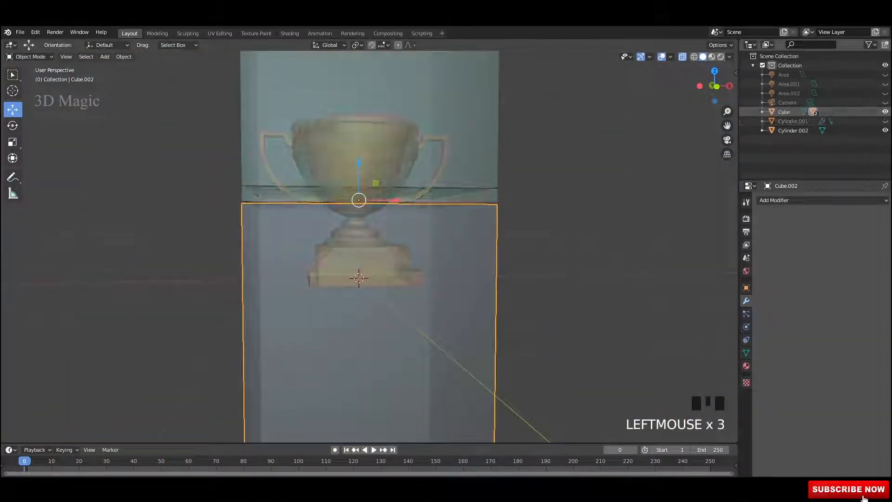
left_click(884, 131)
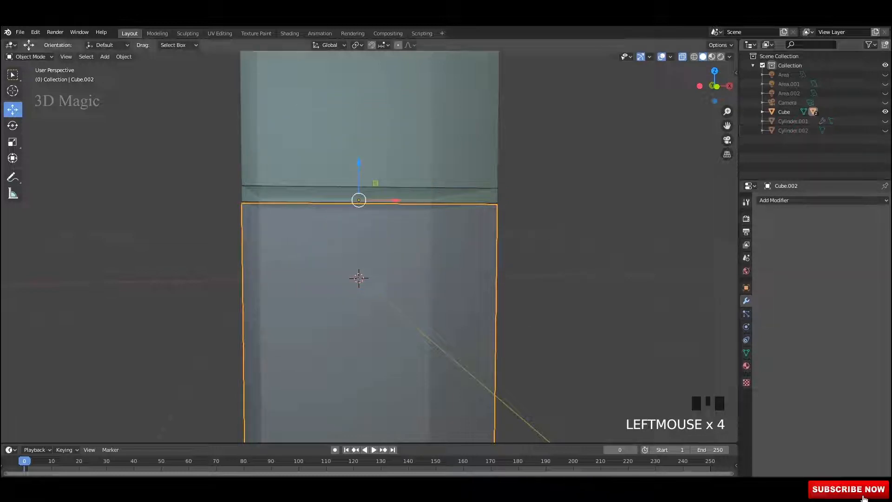
left_click(885, 121)
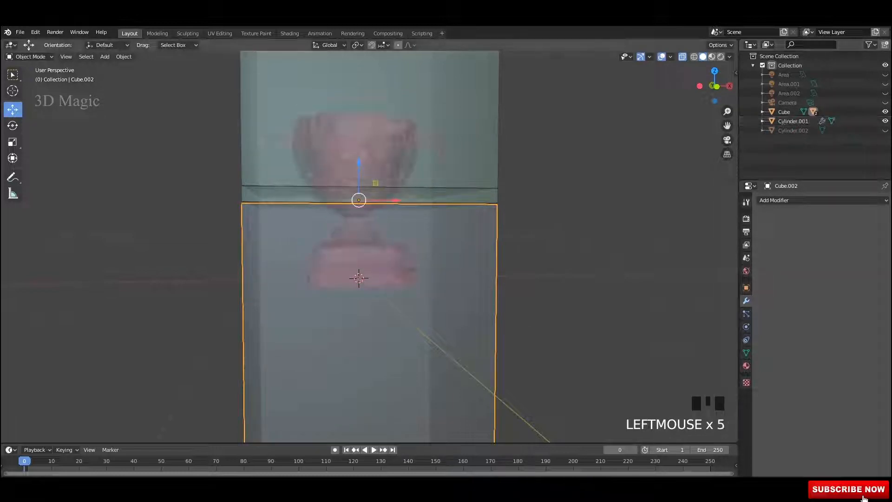
Step: Save, select the remeshed trophy plus the lower glass box, and call Bool Tool (Shift+Ctrl+B)
middle_click_drag(370, 246, 388, 250)
key("ctrl+s")
scroll(353, 279, "up", 9)
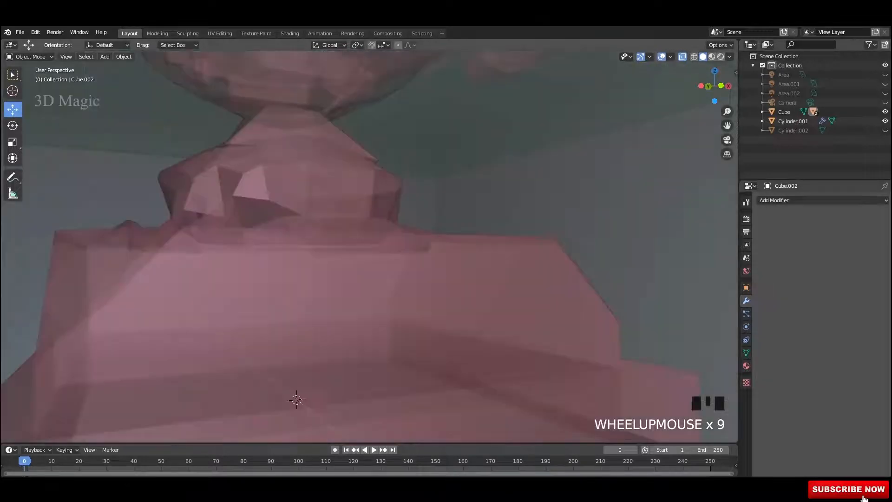
left_click(336, 314)
scroll(336, 314, "down", 5)
scroll(337, 313, "down", 4)
left_click(348, 323, "shift")
scroll(348, 322, "down", 2)
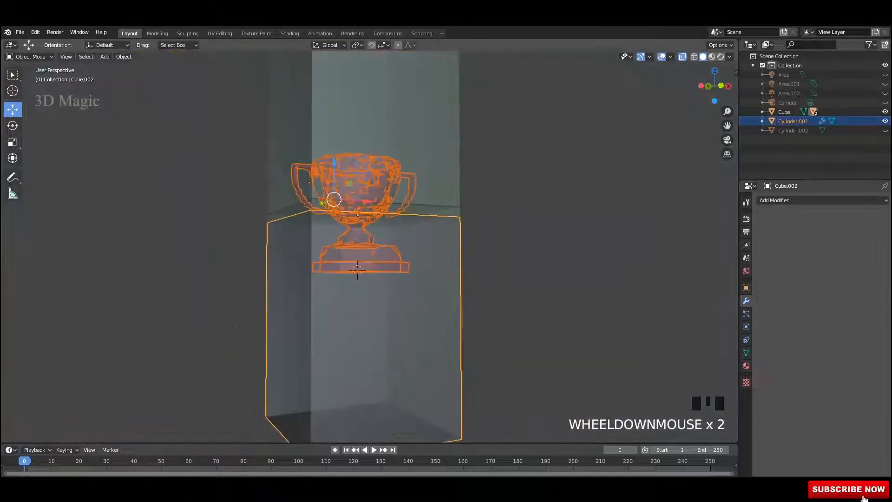
middle_click_drag(348, 323, 333, 303)
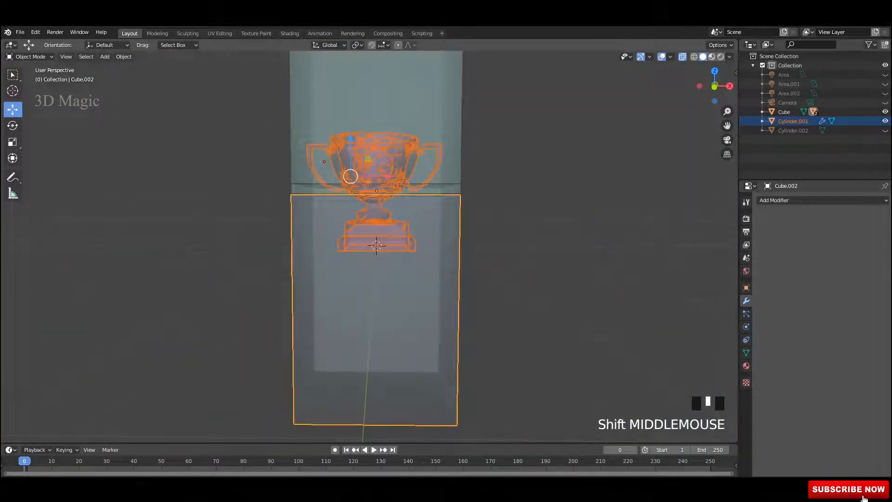
key("shift+ctrl+b")
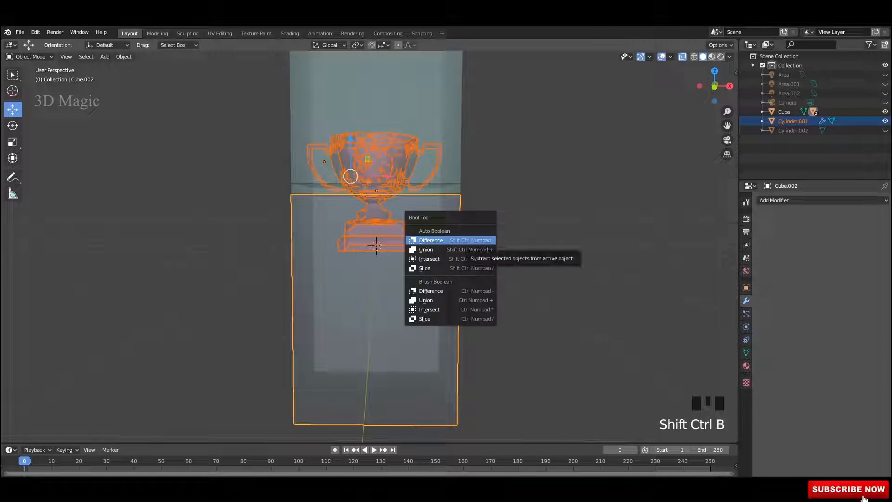
Step: Check in Preferences add-ons, searching 'boo', that Bool Tool is enabled
left_click(193, 261)
middle_click_drag(193, 260, 204, 253)
key("F4")
left_click(203, 289)
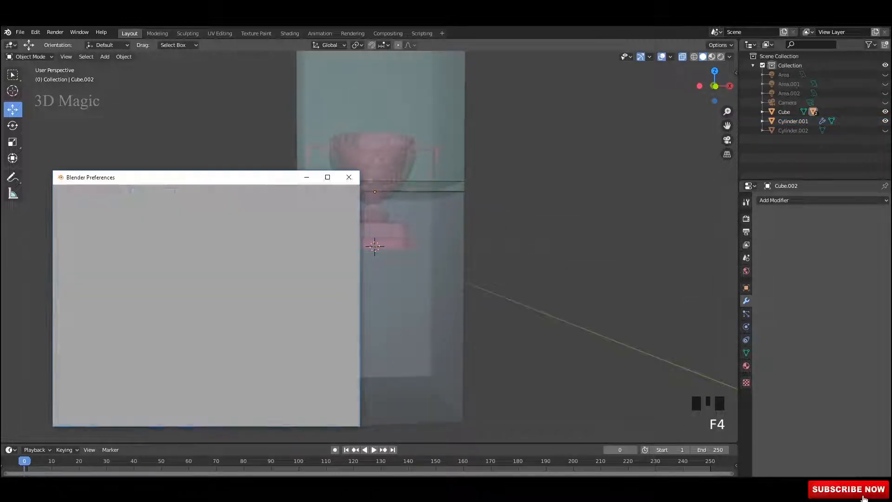
type("bool")
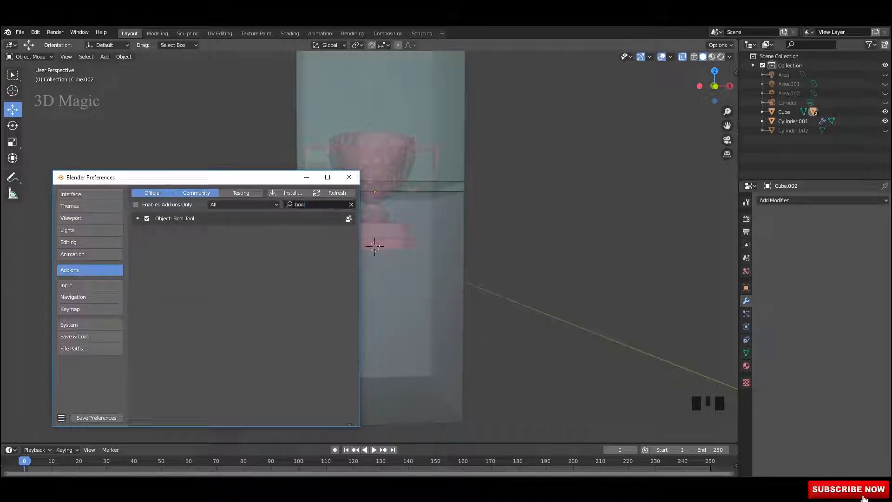
left_click(349, 177)
Step: Reselect the lower glass box and the trophy, then save the scene
middle_click_drag(372, 204, 377, 200, "shift")
left_click(377, 201)
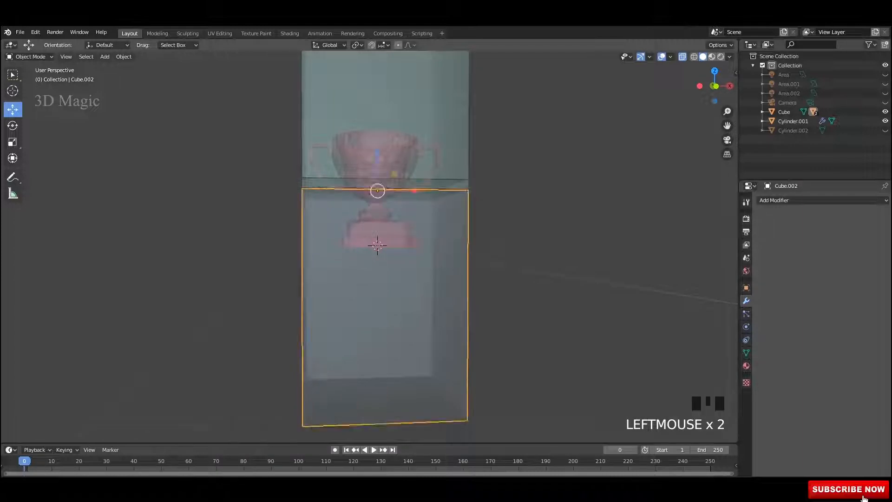
scroll(377, 200, "up", 13)
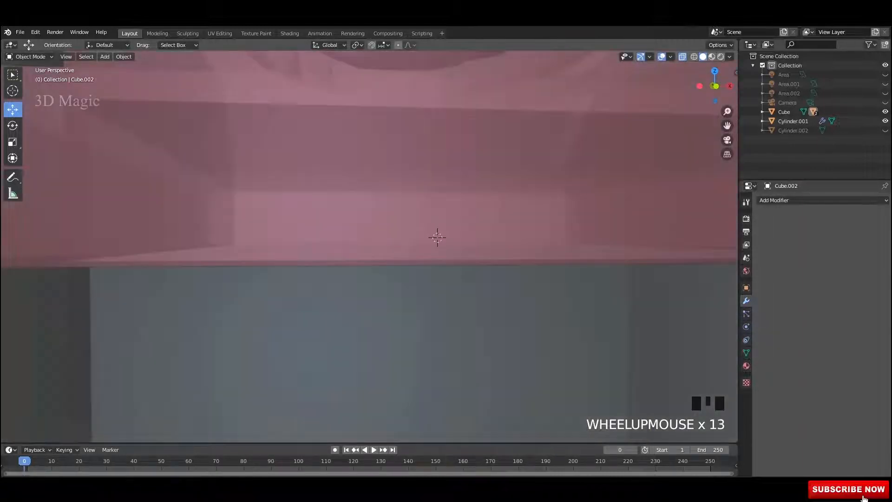
middle_click_drag(377, 200, 376, 204)
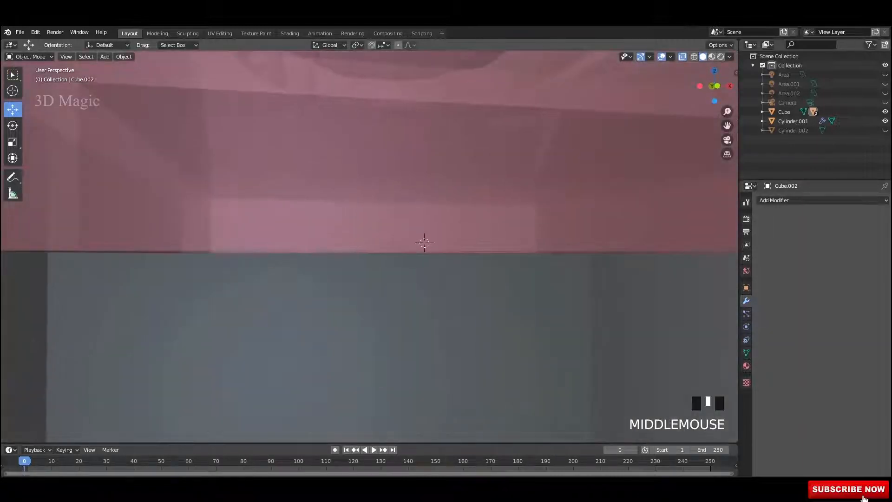
left_click(376, 205, "shift")
scroll(376, 204, "down", 12)
scroll(376, 204, "up", 1)
scroll(376, 204, "down", 3)
key("ctrl+s")
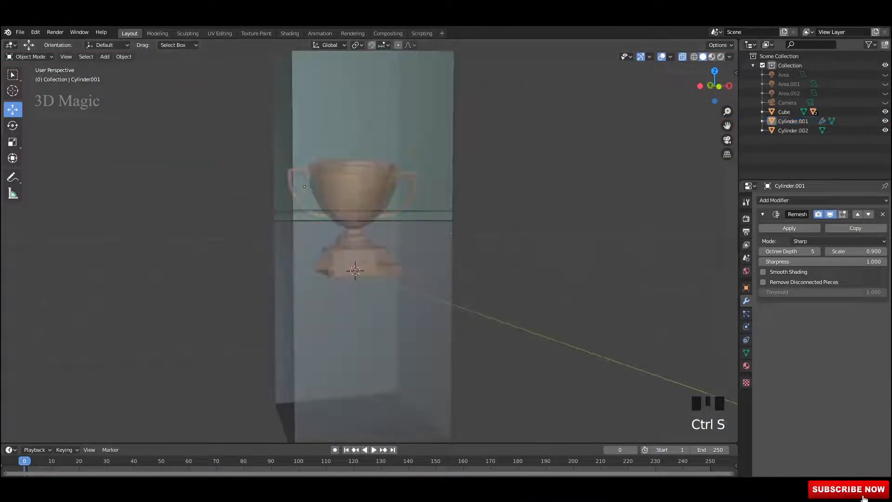
Step: Save the scene again and toggle visibility of remeshed trophy Cylinder.001
middle_click_drag(347, 178, 358, 202)
scroll(367, 185, "up", 1)
key("ctrl+s")
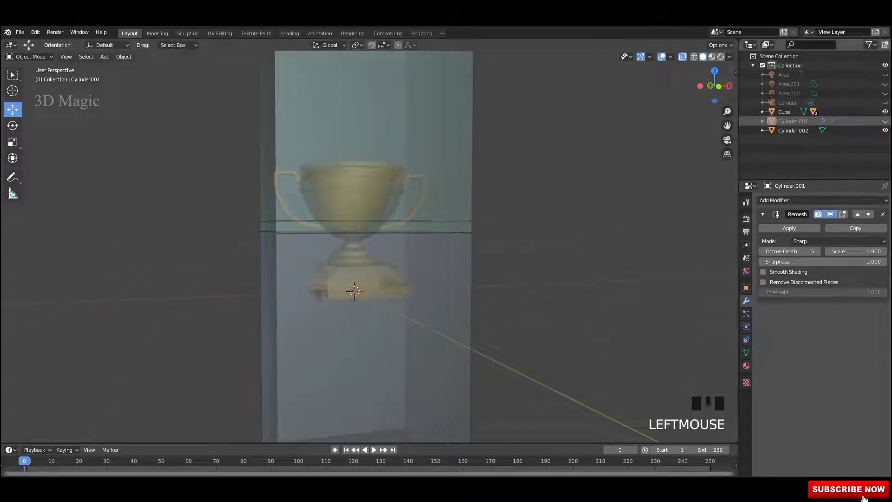
left_click(885, 121)
Step: Hide the gold trophy Cylinder.002 and select the lower glass box Cube.002
left_click(884, 131)
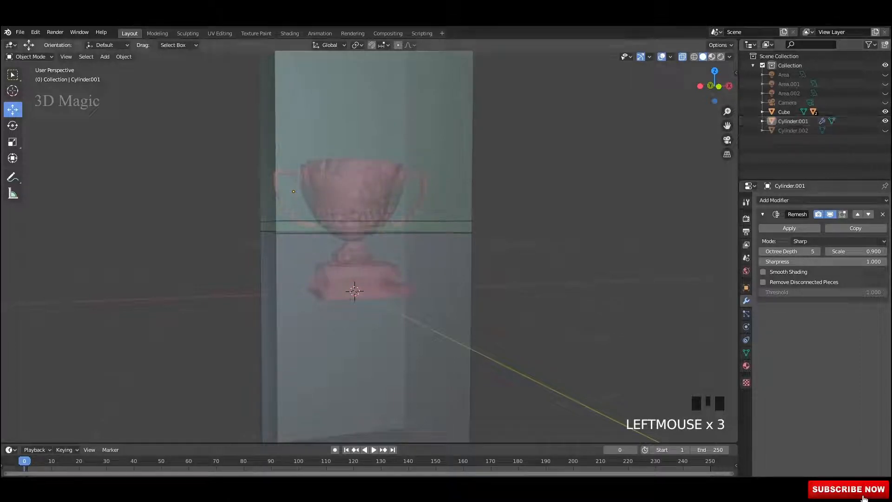
middle_click_drag(354, 291, 314, 265, "shift")
left_click(354, 279)
scroll(355, 223, "up", 9)
scroll(323, 329, "up", 2, "shift")
scroll(300, 368, "up", 3)
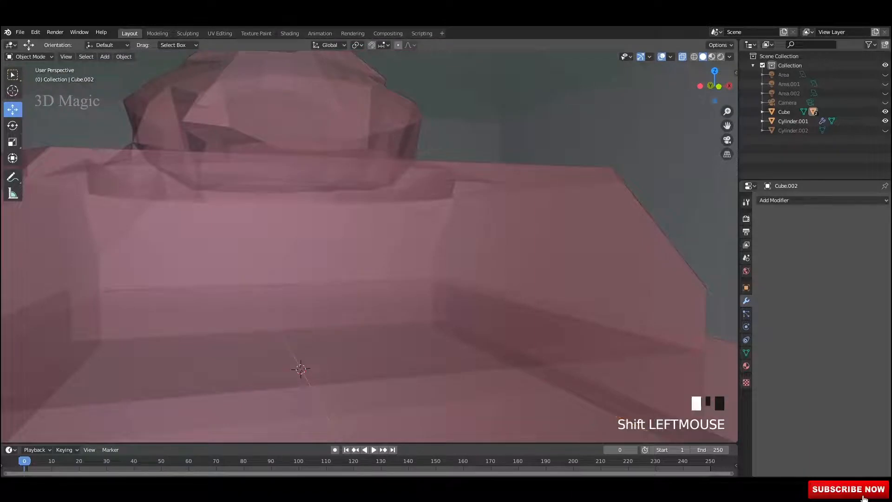
Step: Add the remeshed trophy to the selection and cut the glass box out with a Brush Boolean Difference
left_click(300, 368, "shift")
scroll(342, 295, "down", 7)
middle_click_drag(342, 295, 356, 233, "shift")
scroll(355, 233, "down", 2)
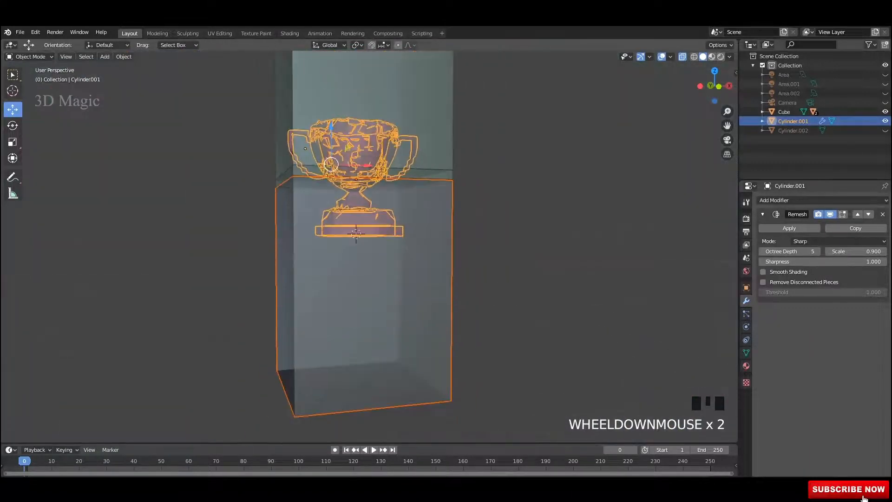
middle_click_drag(331, 163, 333, 163)
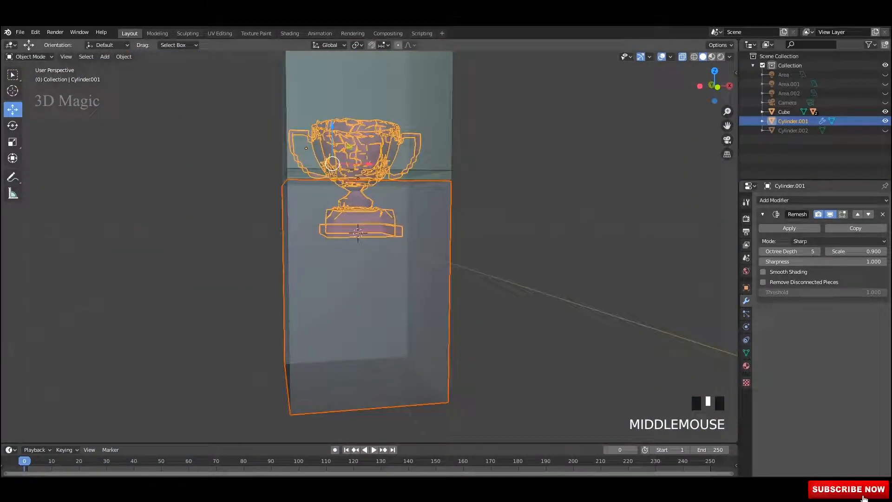
key("ctrl+shift+b")
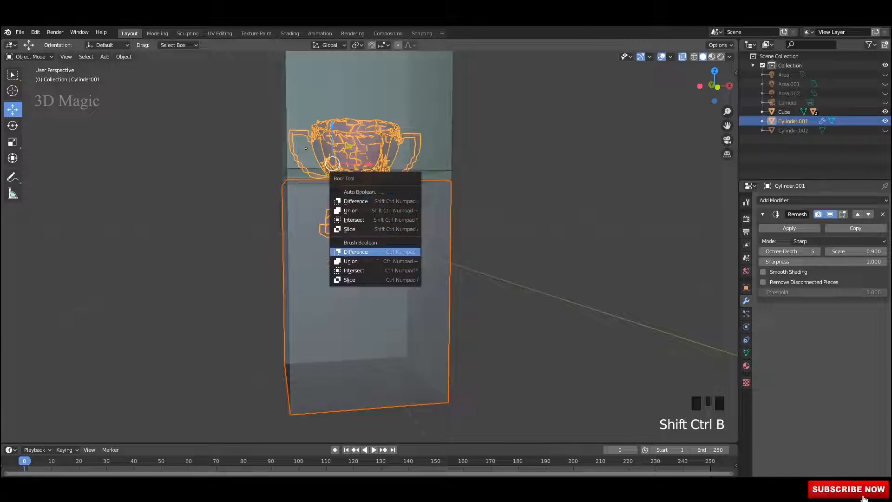
left_click(355, 251)
Step: Select the thin slab Cube, move it up along Z, and save
middle_click_drag(359, 233, 383, 233)
scroll(384, 233, "up", 1)
left_click(383, 233)
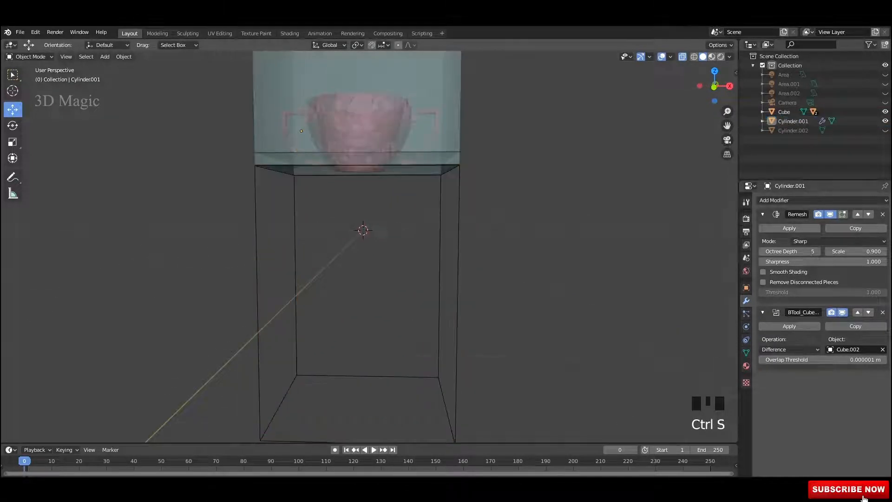
left_click(357, 160)
middle_click_drag(357, 161, 383, 163)
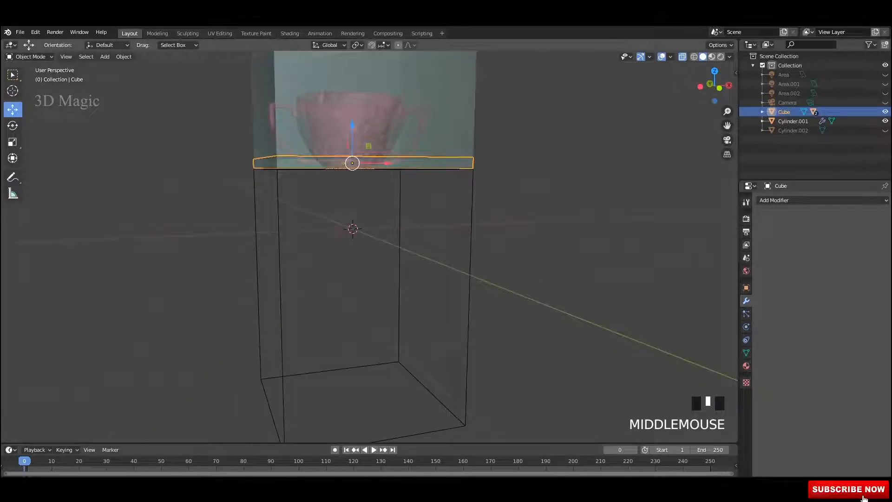
left_click_drag(352, 127, 352, 170)
middle_click_drag(352, 171, 336, 161)
mouse_move(357, 168)
left_mouse_down()
mouse_move(357, 140)
mouse_move(357, 165)
left_mouse_up()
key("ctrl+s")
Step: Reselect the slab, raise it a little higher along Z, and save again
left_click(520, 186)
left_click(445, 158)
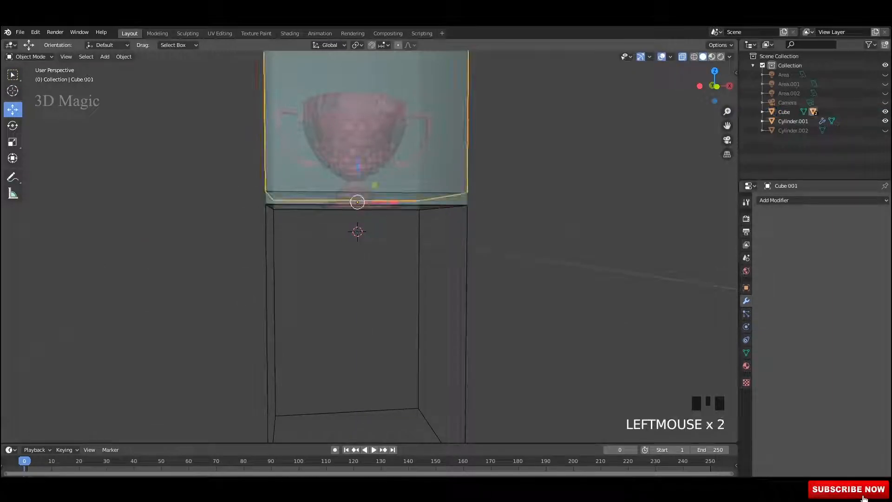
left_click(358, 202)
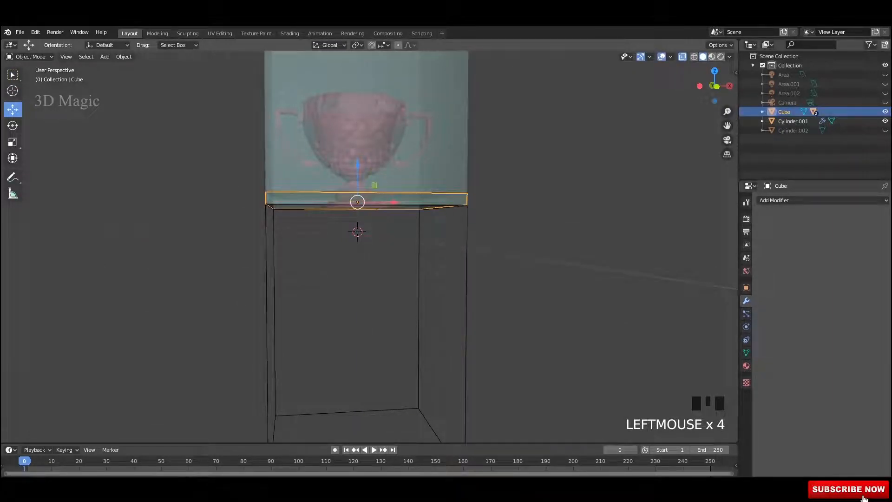
left_click_drag(358, 165, 357, 142)
middle_click_drag(362, 149, 369, 155)
middle_click_drag(368, 154, 358, 173, "shift")
key("ctrl+s")
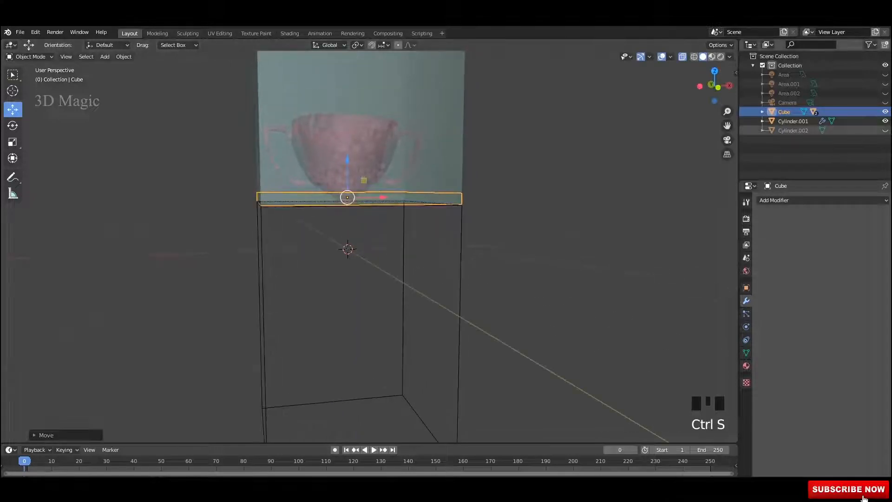
Step: Hide the pink remeshed trophy, show the gold trophy Cylinder.002 again, and save
left_click(885, 121)
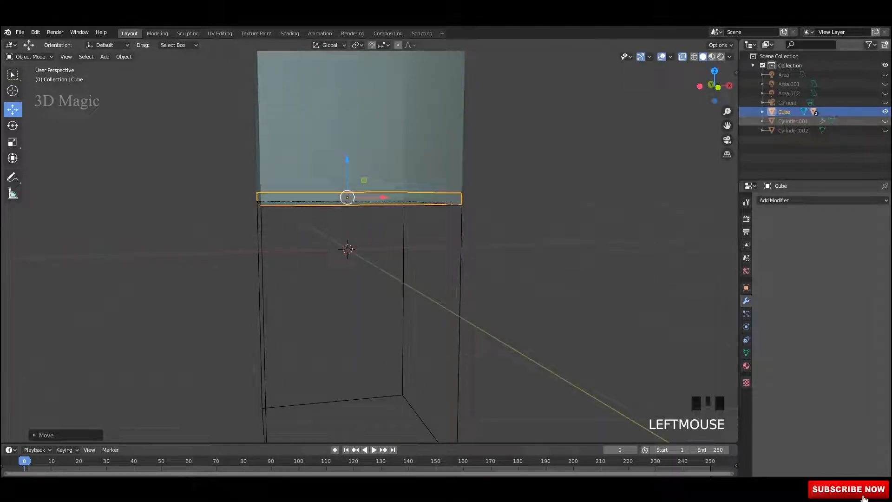
left_click(884, 120)
left_click(885, 121)
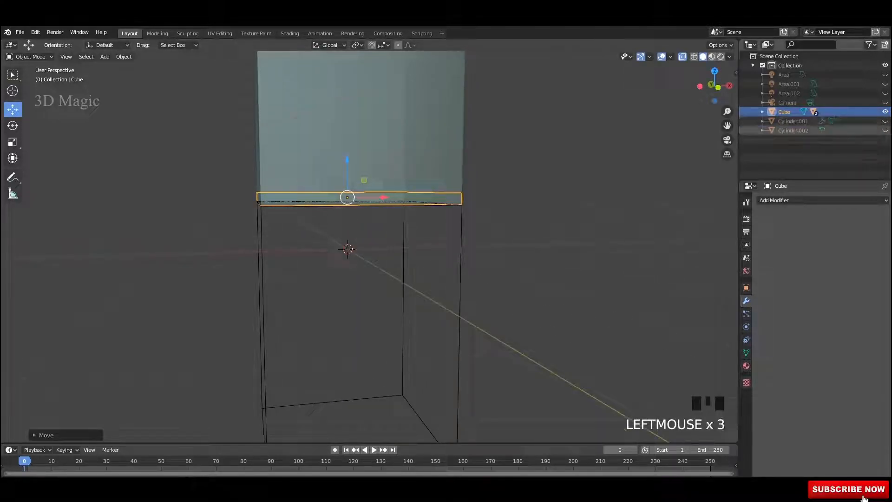
left_click(885, 130)
mouse_move(558, 232)
middle_mouse_down()
mouse_move(557, 249)
mouse_move(558, 234)
middle_mouse_up()
key("ctrl+s")
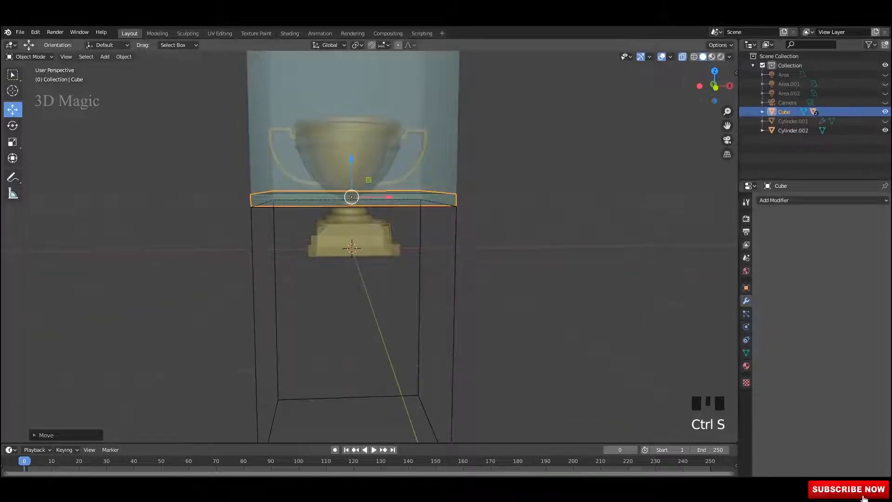
Step: Select Cube.001 and the gold trophy, apply a Brush Boolean Difference, and save
left_click(430, 109)
middle_click_drag(430, 109, 450, 103)
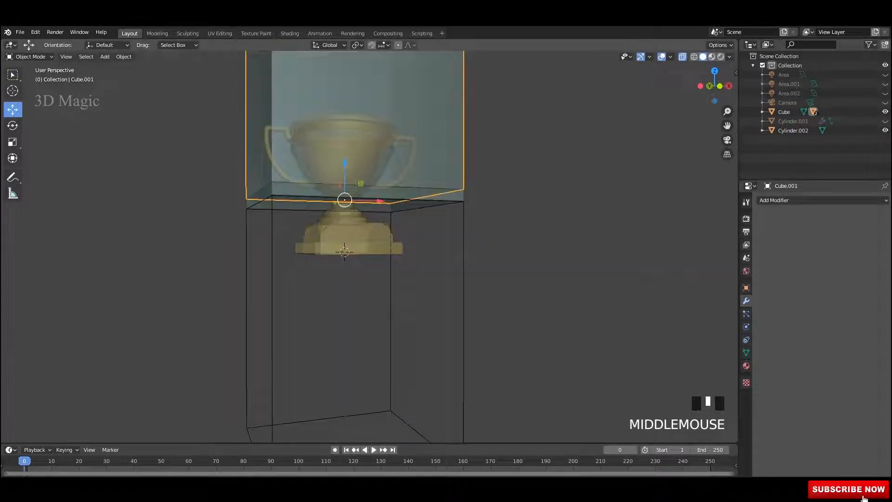
left_click(283, 149, "shift")
key("shift+ctrl+b")
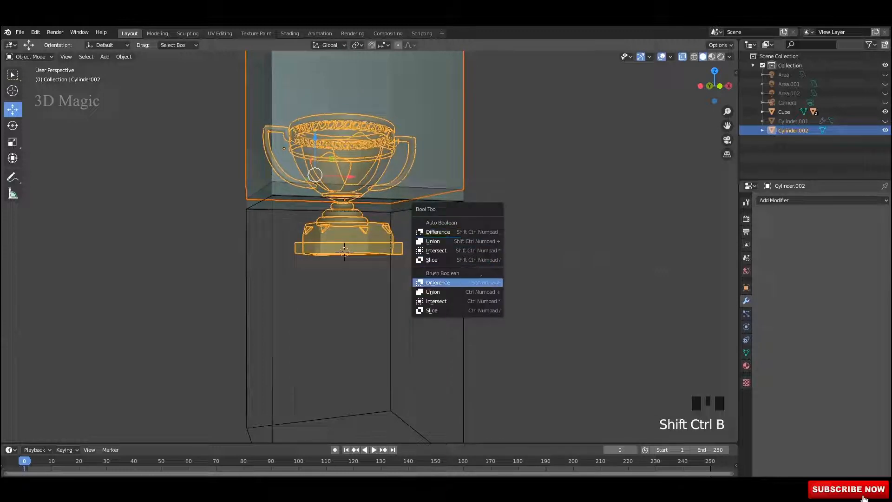
left_click(478, 283)
mouse_move(483, 281)
middle_mouse_down()
mouse_move(513, 279)
mouse_move(464, 292)
mouse_move(466, 274)
mouse_move(453, 273)
mouse_move(504, 271)
middle_mouse_up()
left_click(501, 288)
key("ctrl+s")
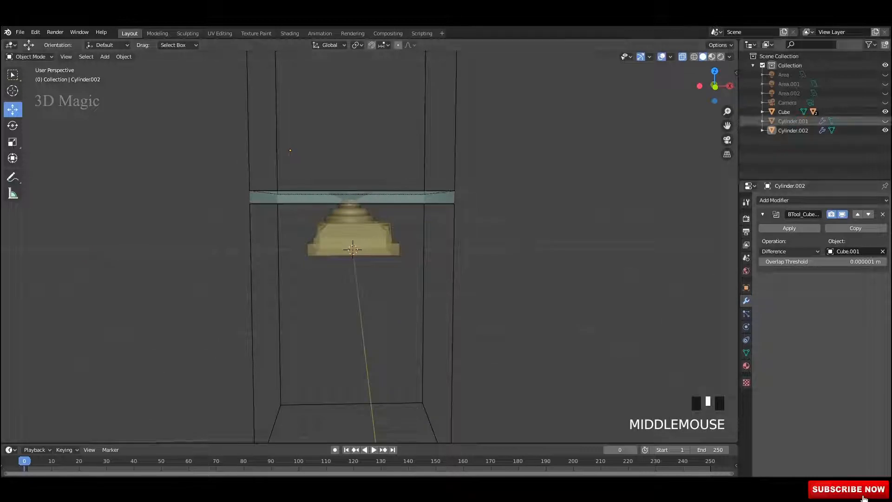
Step: Make the upper part Cylinder.001 visible again and select the slab in front orthographic view
left_click(885, 121)
middle_click_drag(576, 232, 595, 233)
scroll(594, 232, "up", 1, "shift")
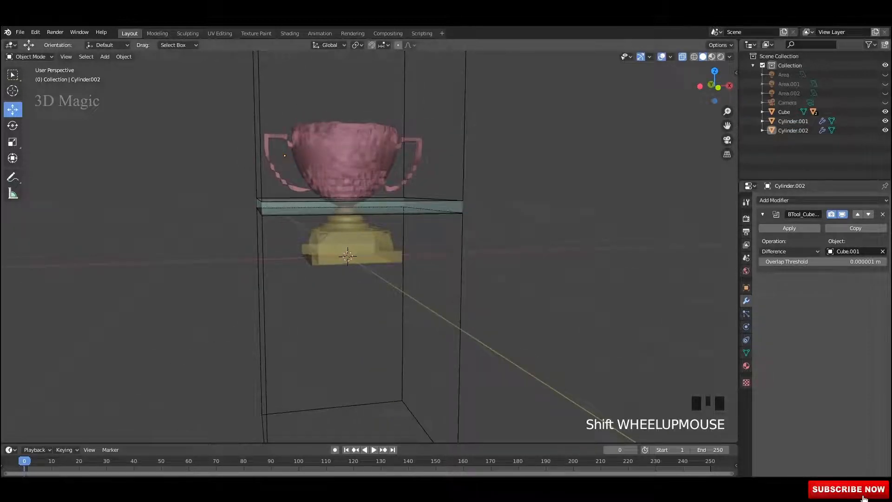
left_click(432, 208)
mouse_move(432, 209)
middle_mouse_down("alt")
mouse_move(469, 209)
mouse_move(432, 209)
middle_mouse_up("alt")
scroll(432, 209, "up", 1, "alt")
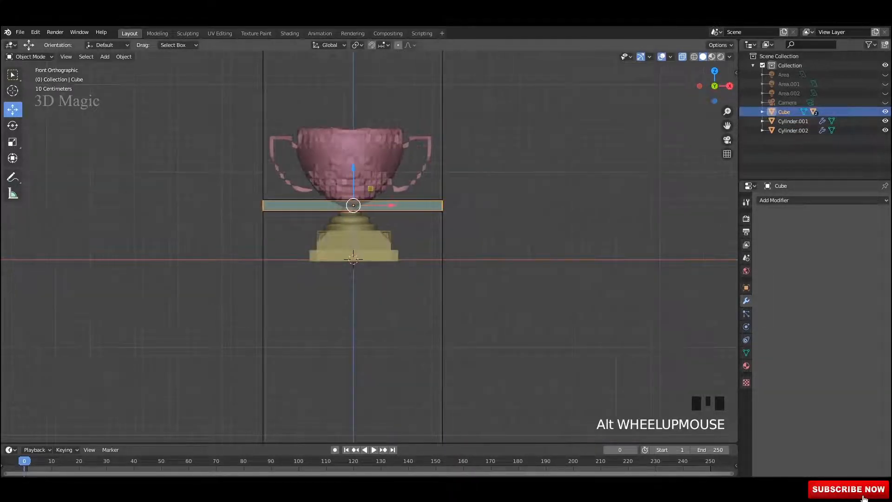
Step: Move the slab along Z to sit just above the trophy rim
left_click_drag(353, 168, 353, 89)
middle_click_drag(353, 89, 402, 89)
scroll(402, 88, "up", 5, "shift")
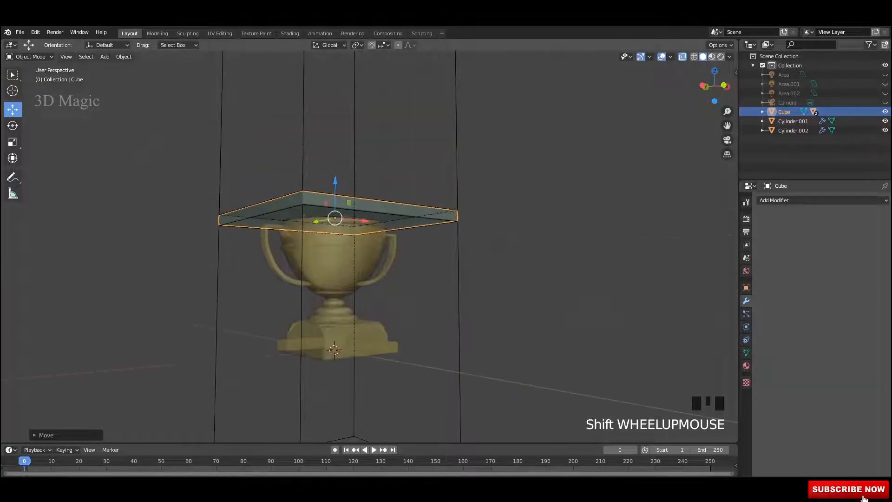
left_click_drag(335, 181, 335, 169)
middle_click_drag(335, 168, 303, 168)
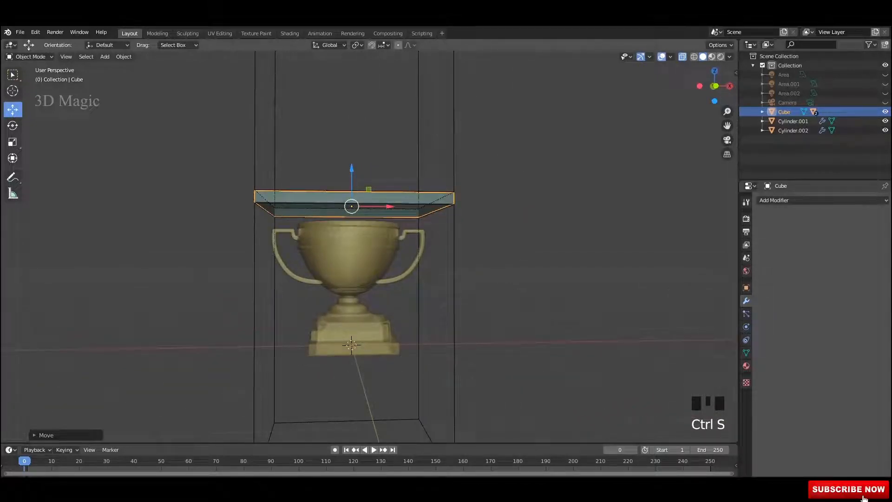
Step: Turn off viewport overlays and X-ray so the trophy shows solid and opaque
left_click(661, 56)
left_click(682, 57)
mouse_move(603, 121)
middle_mouse_down()
mouse_move(552, 121)
mouse_move(604, 121)
middle_mouse_up()
Step: Recheck the slab above the cup, save, and split the 3D view side by side
left_click_drag(351, 174, 350, 146)
middle_click_drag(350, 147, 352, 128)
key("ctrl+s")
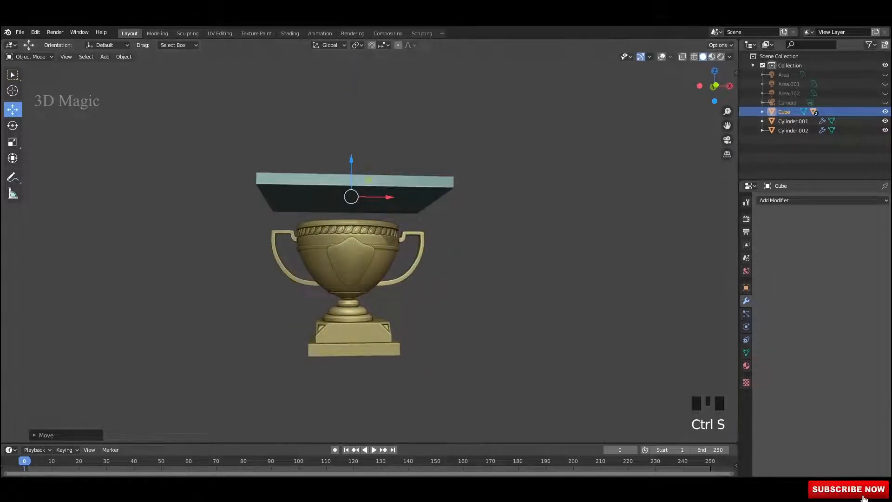
left_click_drag(736, 40, 463, 48)
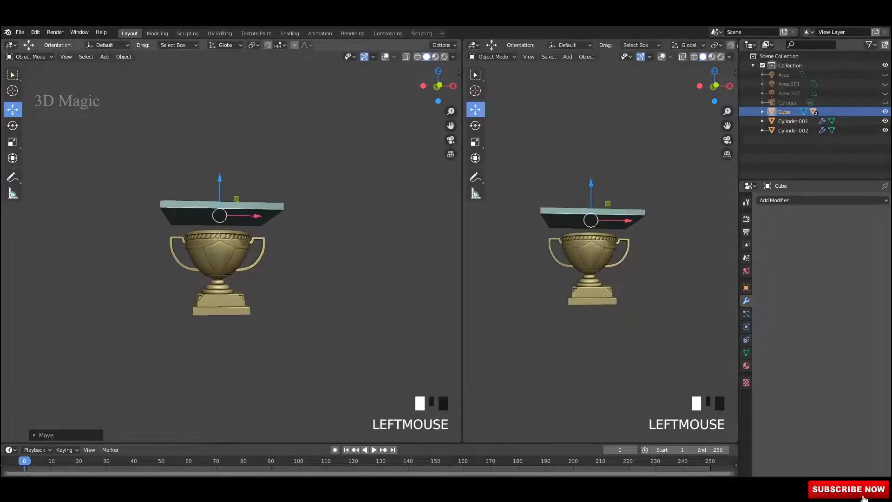
Step: Turn the right-hand area into a Shader Editor with its sidebar hidden
scroll(332, 193, "up", 3)
middle_click_drag(297, 186, 349, 199)
scroll(332, 192, "up", 2, "shift")
left_click(474, 44)
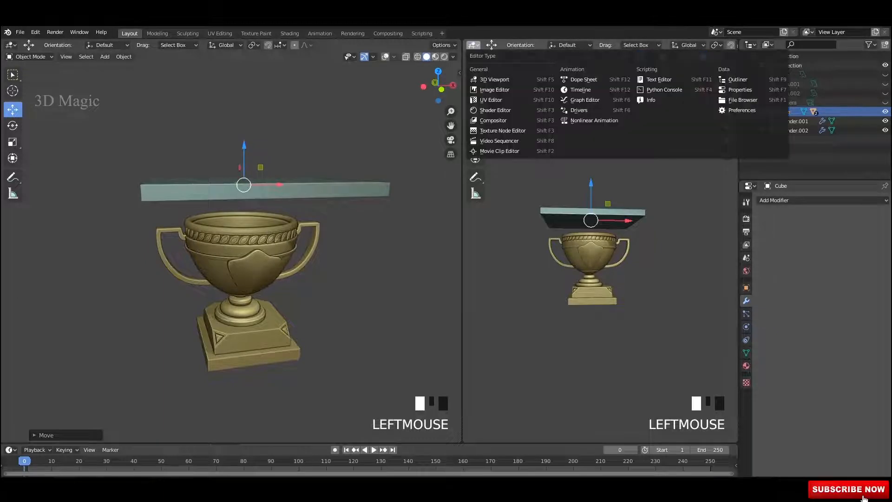
left_click(496, 110)
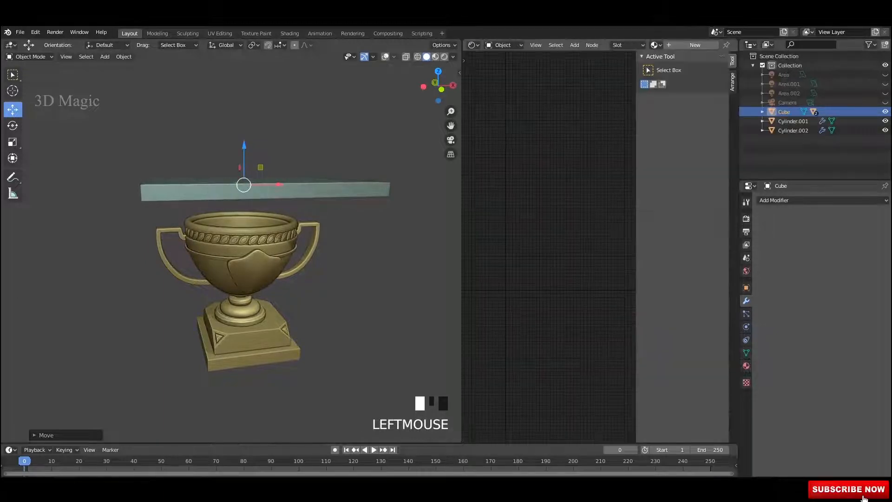
key("n")
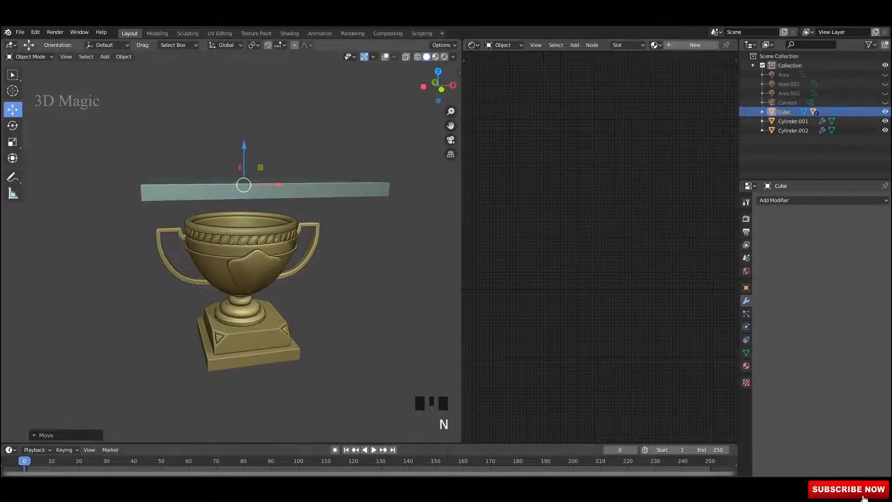
Step: Switch the 3D view to Material Preview and select the slab, checking its position
middle_click_drag(260, 232, 302, 232)
scroll(303, 232, "up", 1)
left_click(435, 56)
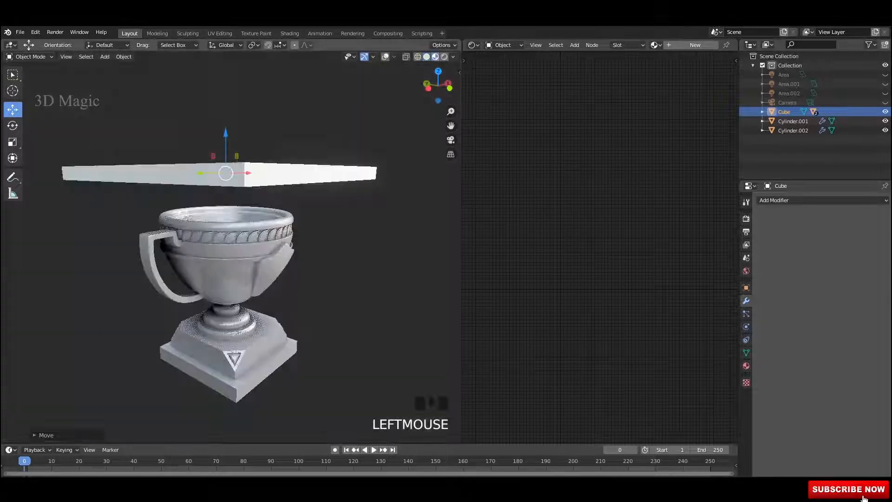
left_click(353, 121)
scroll(353, 120, "down", 2)
middle_click_drag(302, 233, 272, 191)
scroll(260, 209, "up", 1)
left_click(260, 185)
mouse_move(240, 149)
left_mouse_down()
mouse_move(240, 348)
mouse_move(240, 153)
left_mouse_up()
middle_click_drag(241, 153, 253, 154)
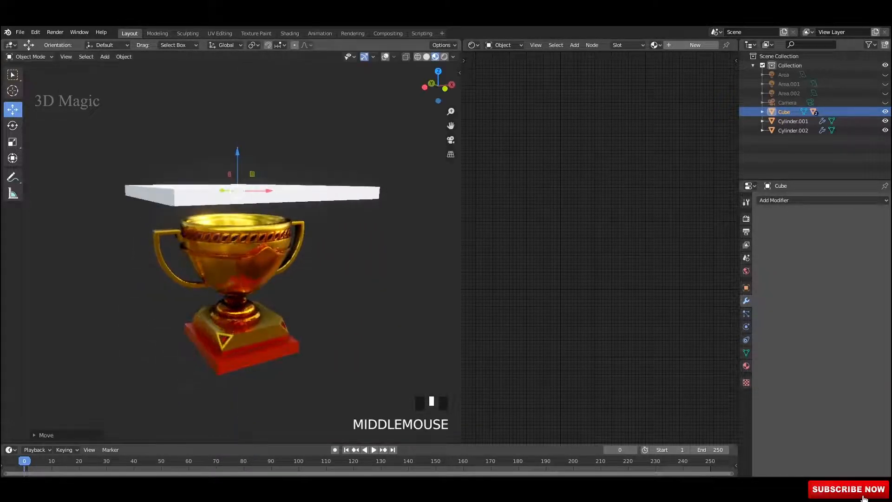
scroll(233, 232, "up", 2)
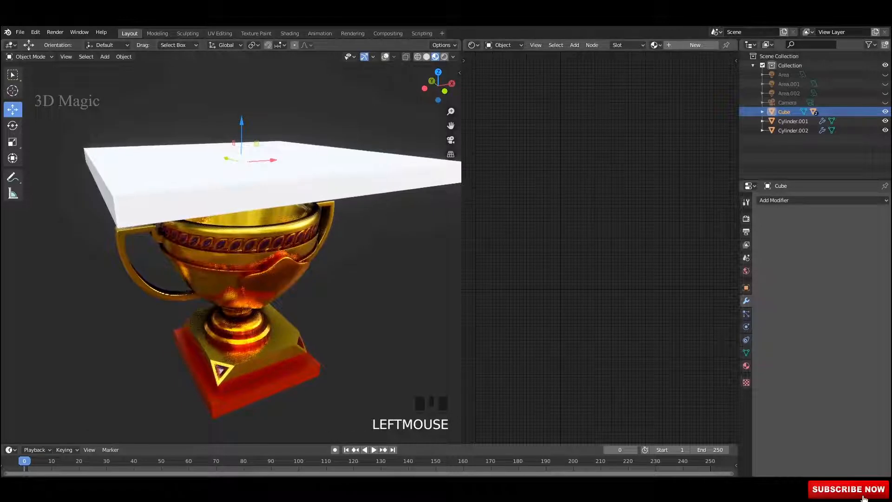
Step: Add a new material to the slab and set its Transmission to 1.000
left_click(695, 45)
scroll(581, 316, "up", 10)
middle_click_drag(561, 403, 583, 316)
scroll(583, 315, "up", 1)
left_click_drag(551, 307, 627, 307)
middle_click_drag(260, 223, 290, 235)
middle_click_drag(291, 234, 242, 224, "shift")
middle_click_drag(241, 224, 245, 242, "shift")
Step: Lower the slab material's Roughness and set its Blend Mode to Alpha Hashed
key("ctrl+s")
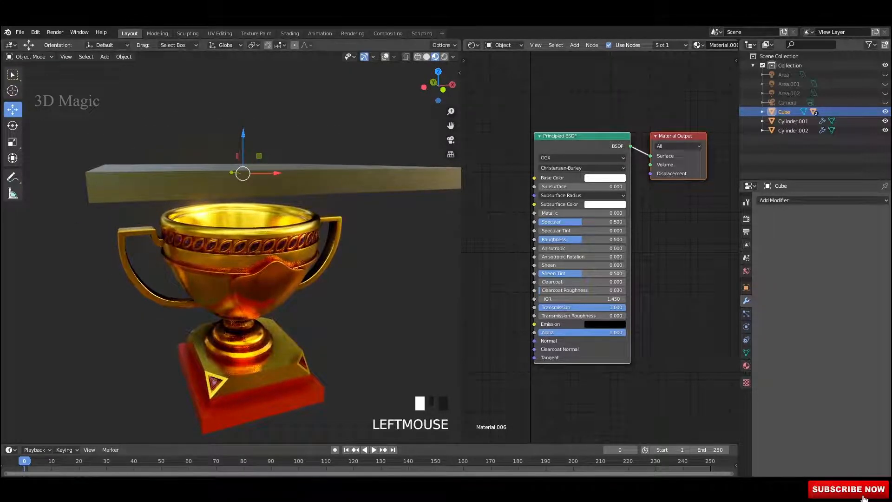
left_click_drag(586, 240, 574, 240)
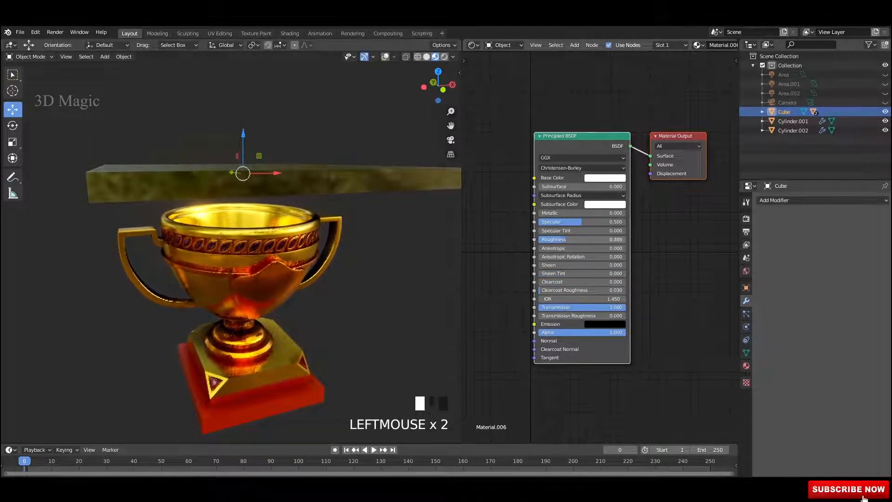
middle_click_drag(251, 223, 280, 246)
left_click(745, 366)
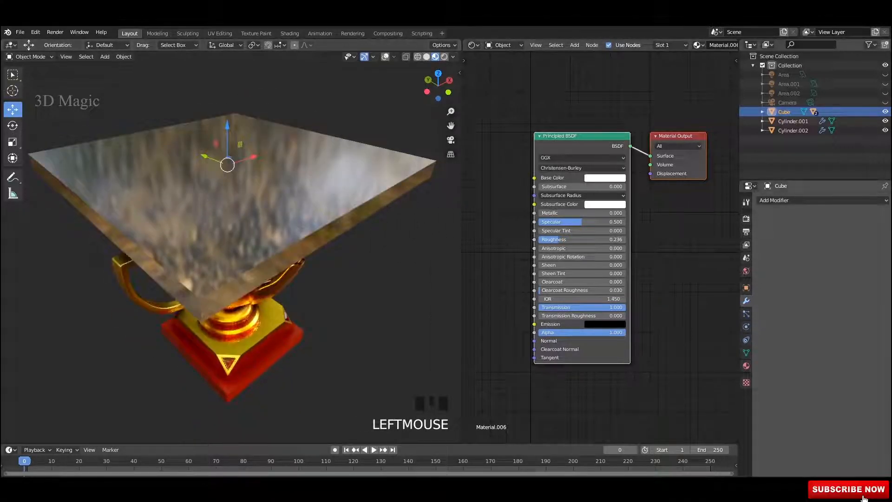
left_click(746, 365)
scroll(817, 334, "down", 19)
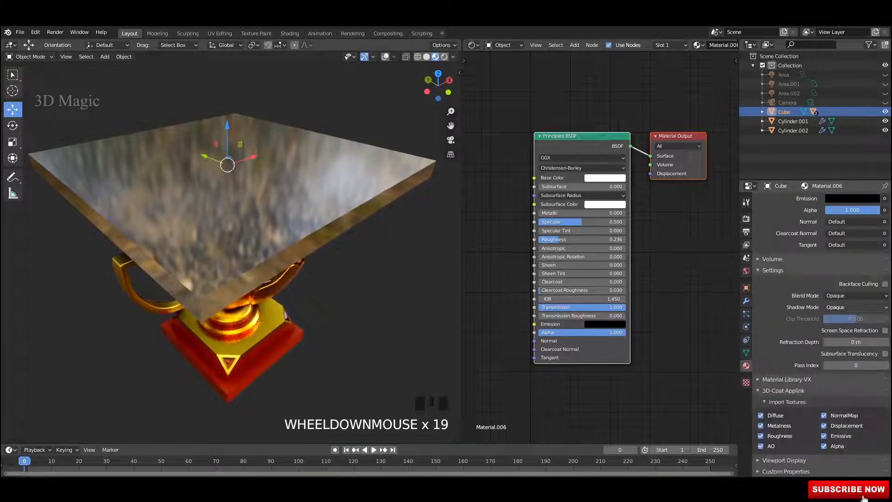
left_click(856, 296)
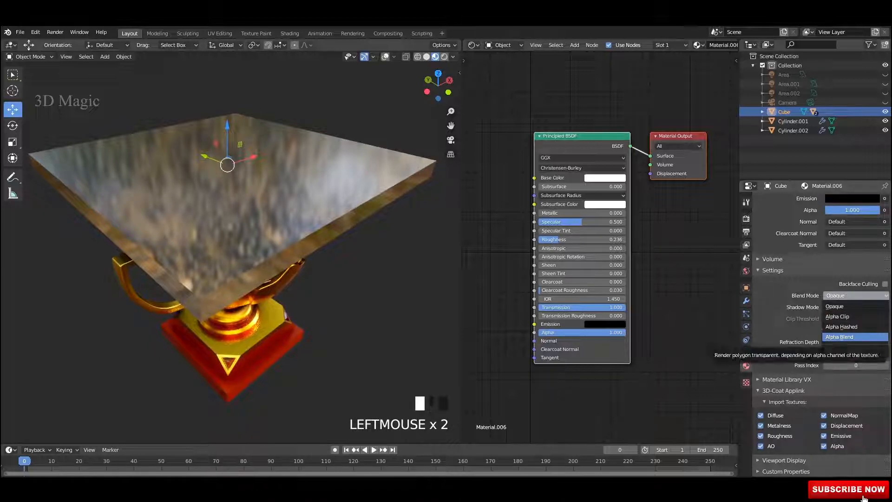
left_click(841, 327)
Step: Confirm a Refraction Depth of 1 m and save the file
middle_click_drag(260, 218, 218, 227)
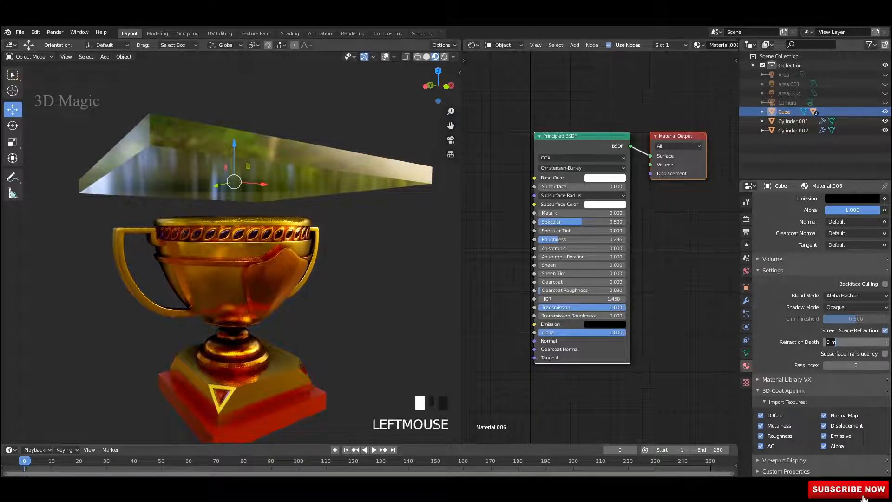
key("Return")
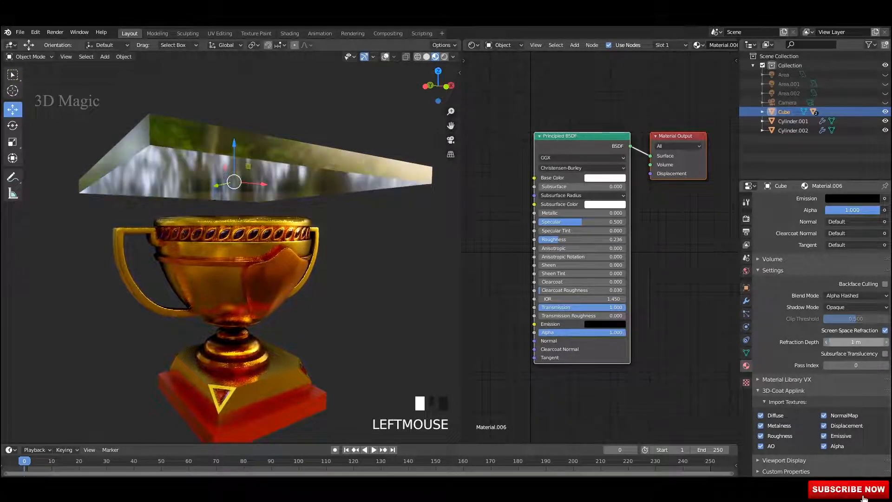
scroll(232, 232, "down", 4)
mouse_move(232, 233)
middle_mouse_down()
mouse_move(232, 265)
mouse_move(260, 269)
mouse_move(251, 214)
mouse_move(223, 209)
mouse_move(241, 205)
mouse_move(218, 232)
middle_mouse_up()
scroll(232, 232, "up", 1)
key("ctrl+s")
middle_click_drag(232, 232, 232, 246, "shift")
scroll(233, 232, "up", 2)
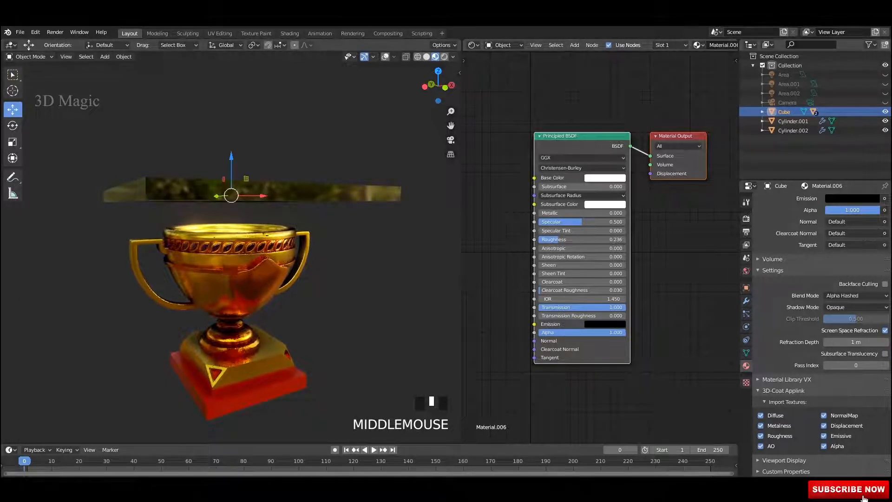
Step: Enable Refraction under Screen Space Reflections in the render settings and switch to rendered shading
left_click(362, 288)
left_click(745, 271)
key("ctrl+s")
middle_click_drag(232, 242, 232, 269)
left_click(260, 209)
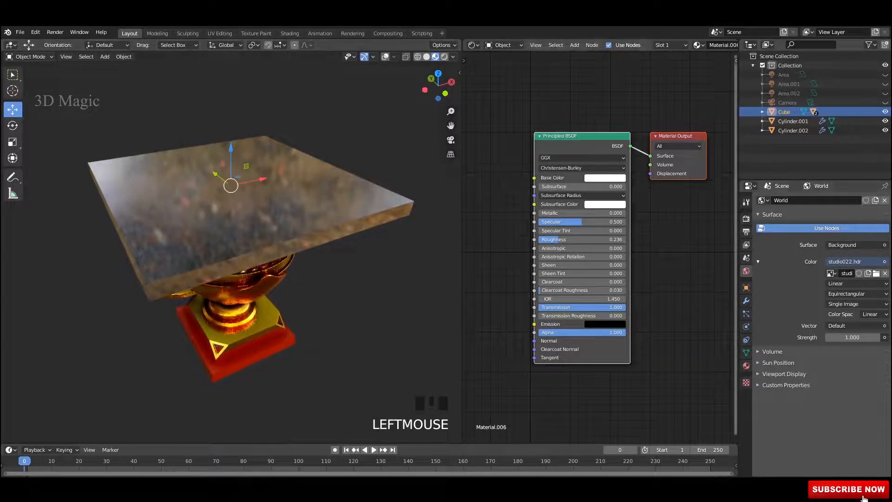
left_click(746, 218)
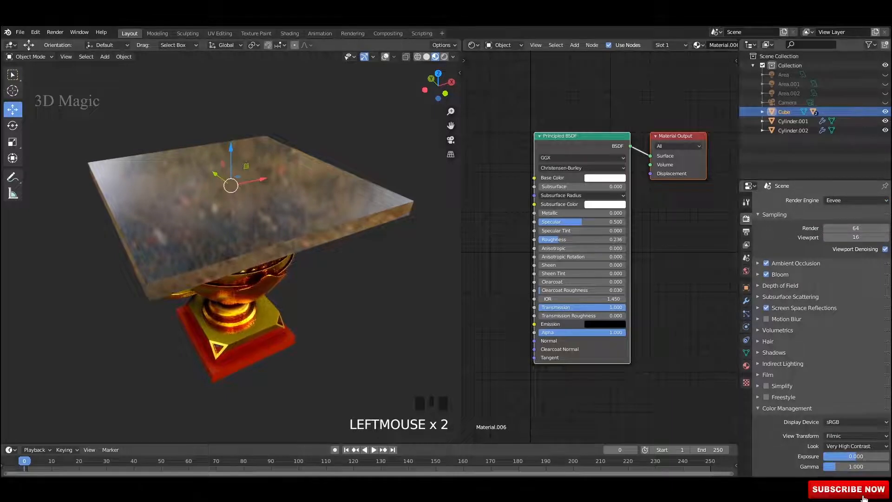
left_click(758, 308)
left_click(875, 322)
middle_click_drag(362, 288, 353, 267)
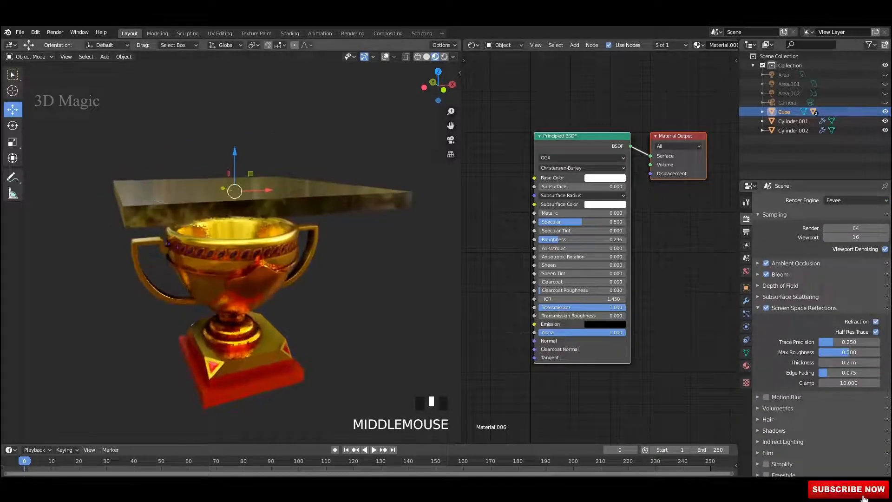
left_click(353, 278)
mouse_move(279, 223)
middle_mouse_down()
mouse_move(293, 307)
mouse_move(276, 246)
mouse_move(293, 279)
mouse_move(318, 249)
mouse_move(304, 199)
mouse_move(309, 230)
middle_mouse_up()
left_click(444, 57)
Step: Try several Refraction Depth values on the slab material, settling on 0 m
left_click(309, 223)
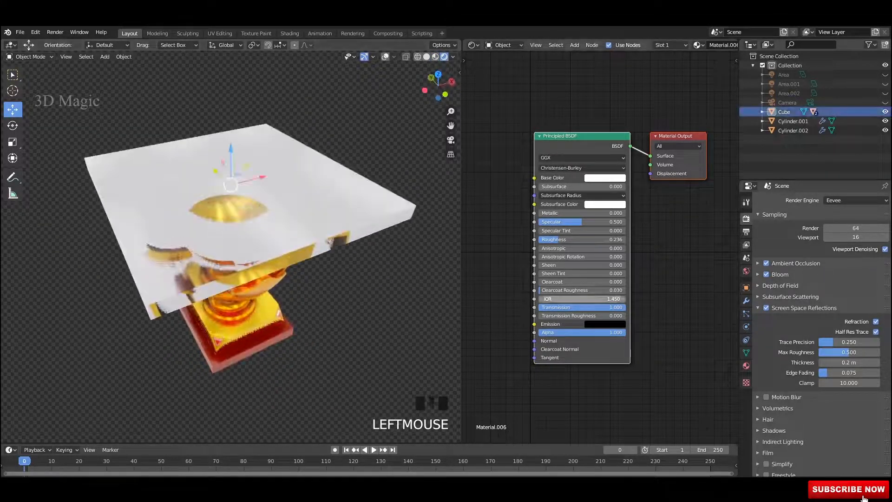
scroll(794, 339, "down", 6)
left_click(746, 365)
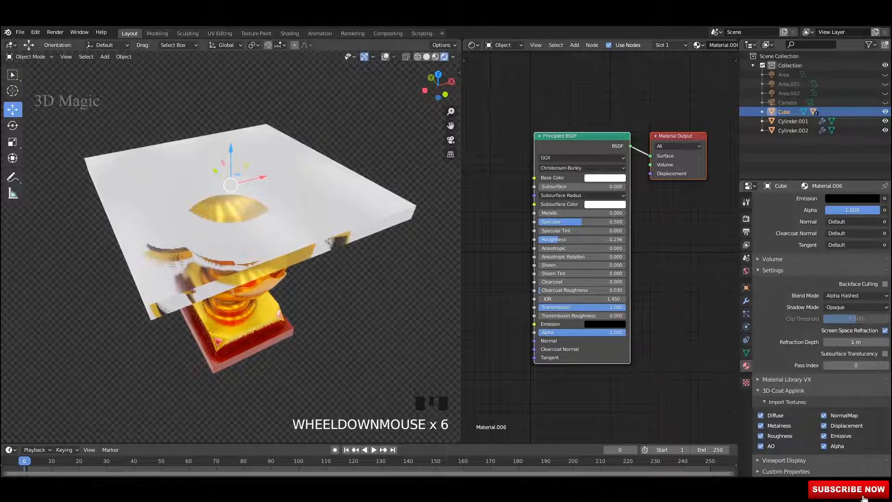
left_click(855, 341)
mouse_move(856, 342)
left_mouse_down()
mouse_move(842, 341)
mouse_move(874, 342)
mouse_move(847, 341)
left_mouse_up()
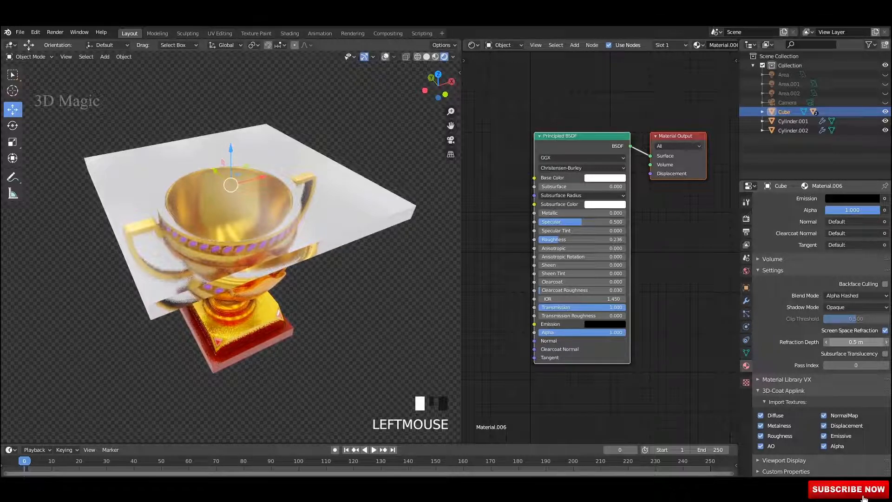
middle_click_drag(288, 260, 346, 286)
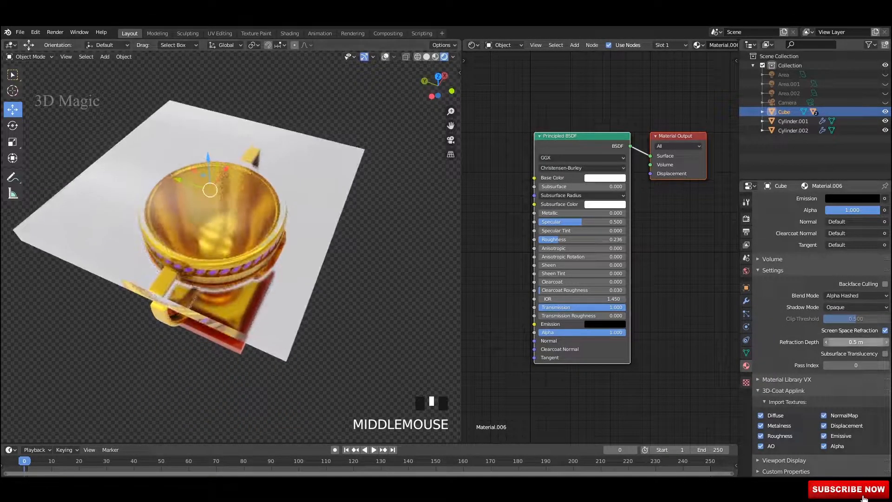
left_click_drag(856, 342, 843, 341)
mouse_move(343, 274)
middle_mouse_down()
mouse_move(297, 228)
mouse_move(346, 212)
mouse_move(343, 276)
middle_mouse_up()
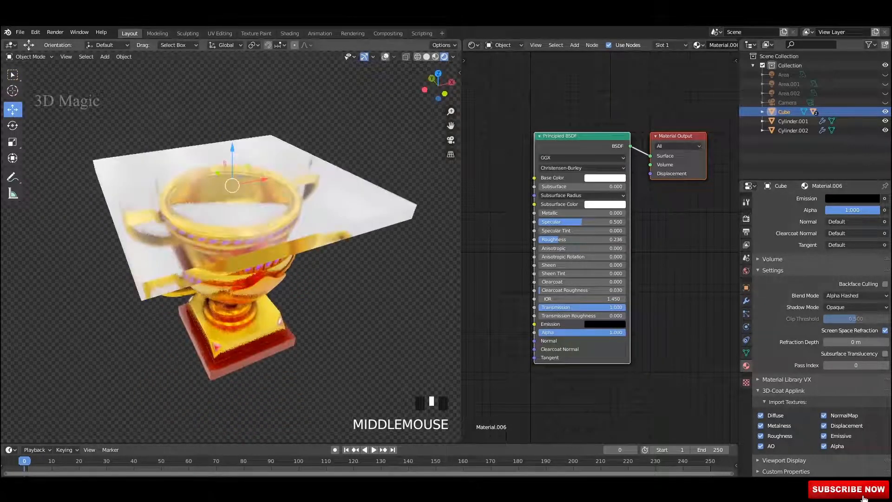
Step: Set the slab material's Shadow Mode to Alpha Hashed
left_click(855, 307)
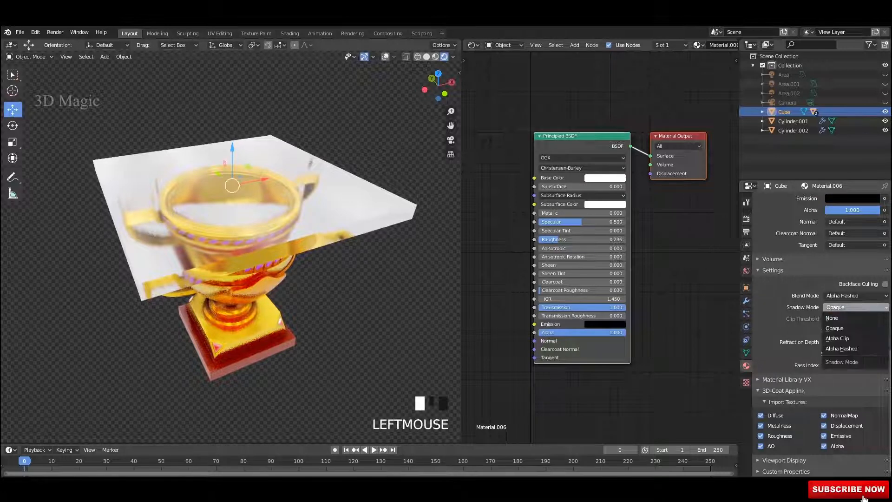
left_click(841, 348)
middle_click_drag(353, 214, 350, 233)
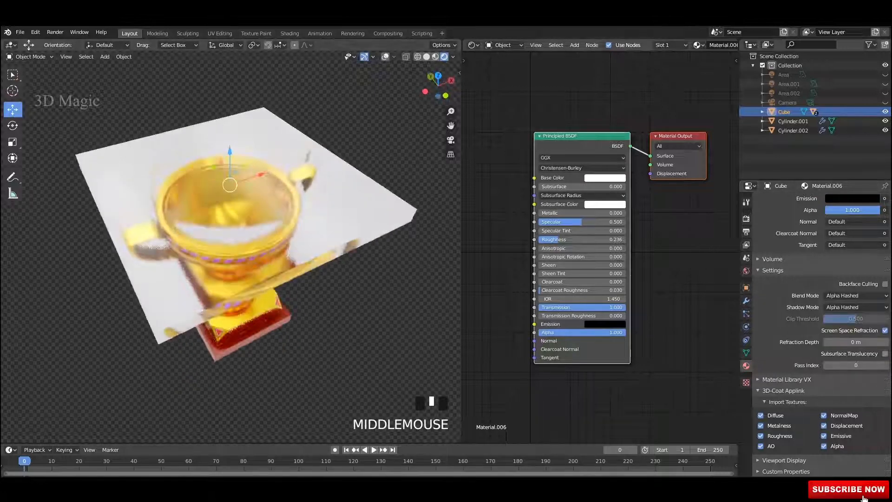
middle_click_drag(233, 279, 234, 209)
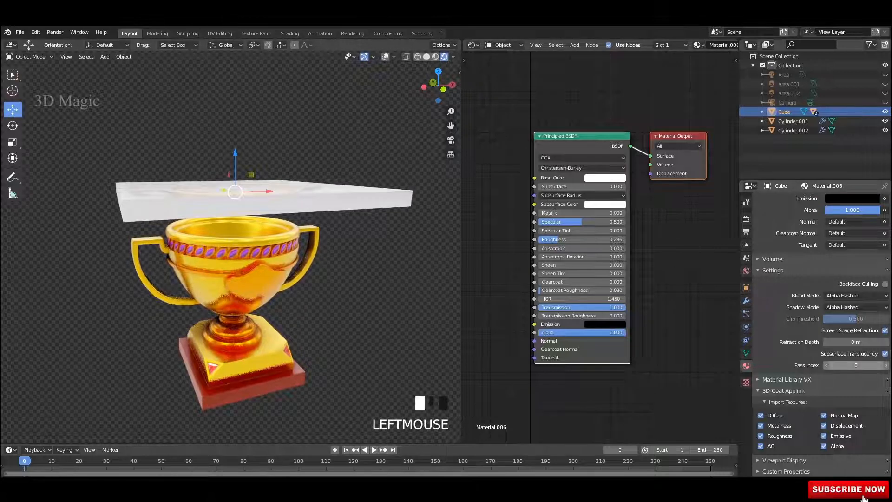
Step: Slide the glass slab down along Z through the trophy, checking from top and side views
middle_click_drag(232, 209, 279, 218)
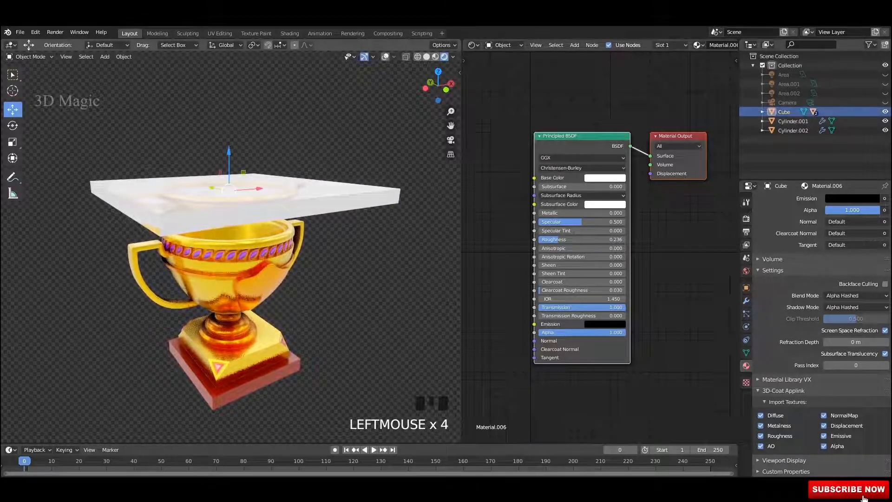
left_click_drag(228, 151, 228, 166)
left_click_drag(228, 204, 229, 219)
middle_click_drag(228, 219, 205, 288)
middle_click_drag(205, 288, 214, 212, "shift")
middle_click_drag(213, 211, 218, 188, "shift")
left_click_drag(218, 188, 218, 332)
scroll(217, 332, "down", 3)
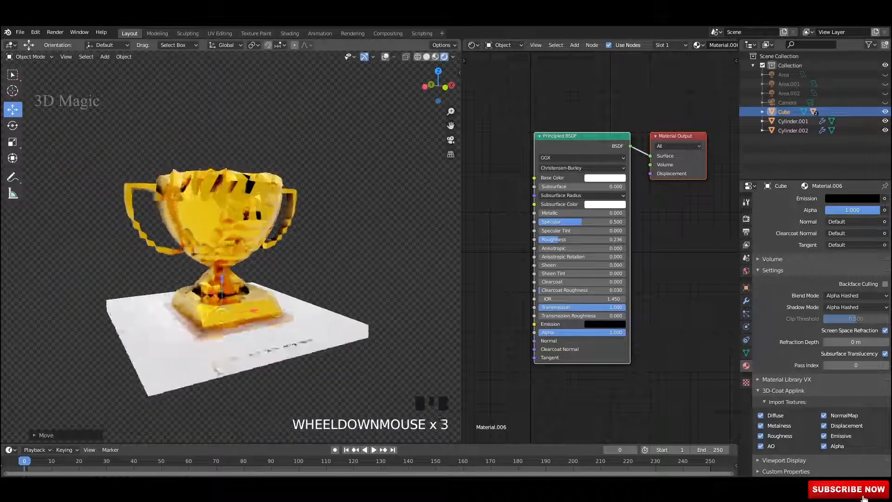
middle_click_drag(217, 332, 228, 304)
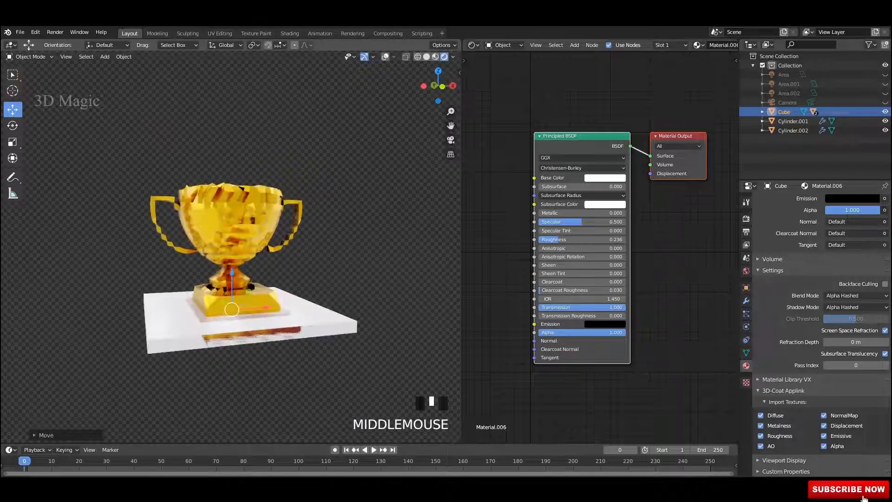
left_click_drag(232, 284, 232, 300)
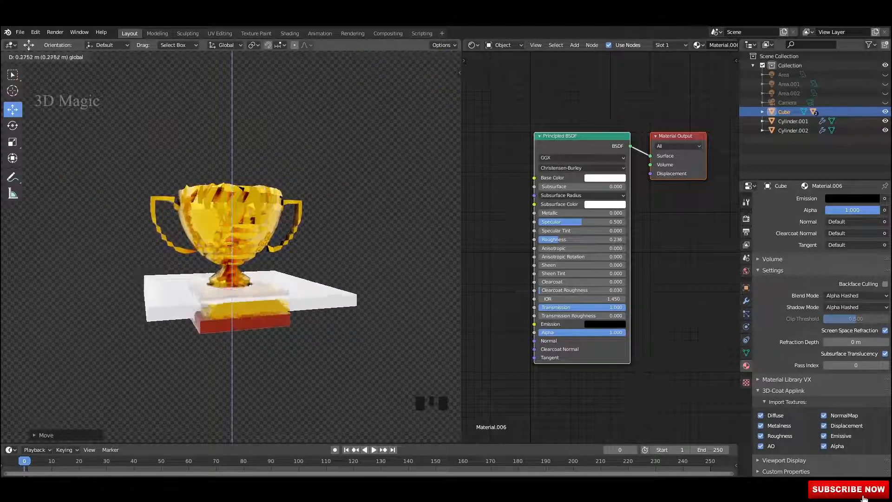
Step: Fine-tune the slab's height up and down until it rests beneath the trophy
scroll(232, 192, "up", 3)
middle_click_drag(232, 193, 259, 168)
middle_click_drag(259, 168, 228, 199, "shift")
left_click_drag(207, 235, 207, 158)
scroll(207, 158, "down", 3)
middle_click_drag(207, 160, 125, 162)
left_click_drag(201, 144, 201, 162)
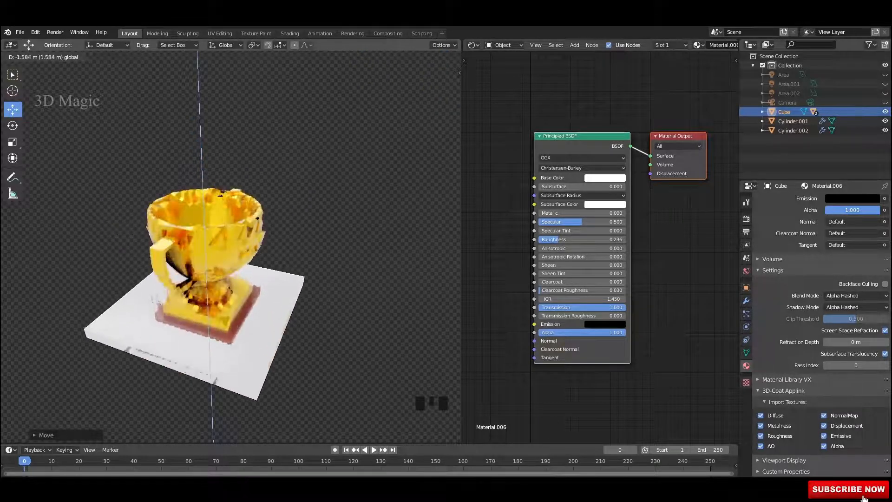
left_click_drag(205, 267, 205, 275)
middle_click_drag(205, 275, 300, 139)
scroll(272, 228, "up", 3)
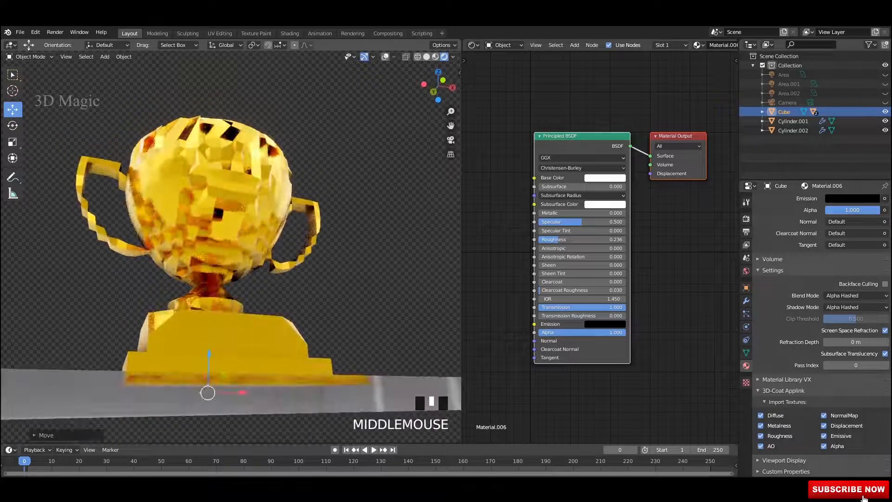
mouse_move(209, 357)
left_mouse_down()
mouse_move(211, 176)
mouse_move(209, 351)
left_mouse_up()
middle_click_drag(209, 351, 133, 342)
Step: Save, switch to Material Preview shading, and raise the slab to the trophy's top
key("ctrl+s")
left_click(436, 57)
middle_click_drag(297, 200, 262, 143, "shift")
left_click_drag(217, 297, 219, 37)
scroll(223, 126, "down", 3)
middle_click_drag(223, 200, 251, 191)
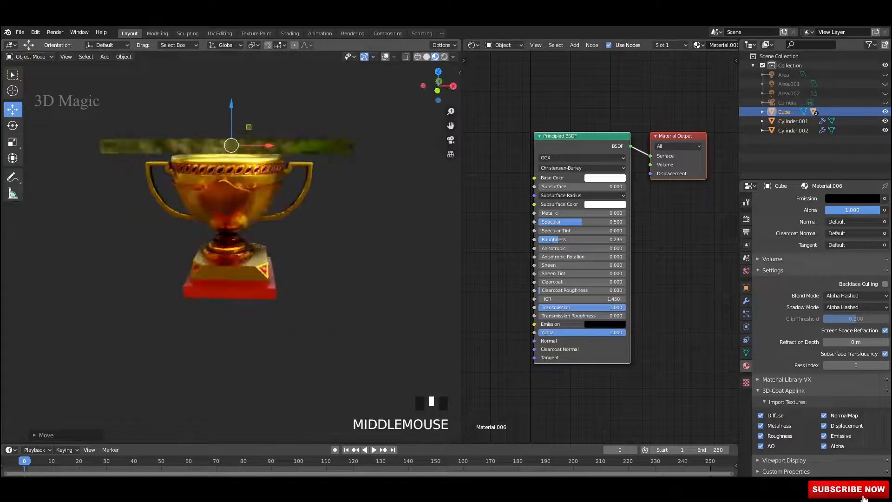
key("ctrl+s")
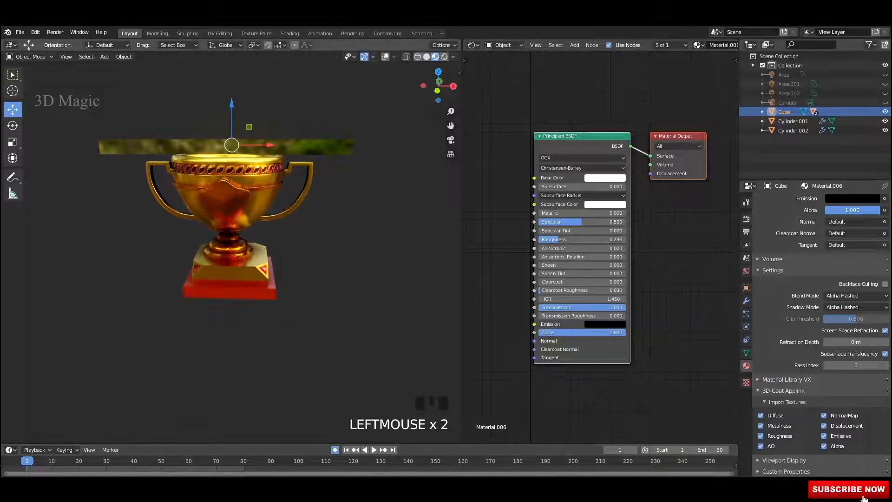
Step: In orthographic front view, drag the slab down along Z below the trophy
mouse_move(232, 222)
middle_mouse_down("alt")
mouse_move(288, 223)
mouse_move(232, 223)
middle_mouse_up("alt")
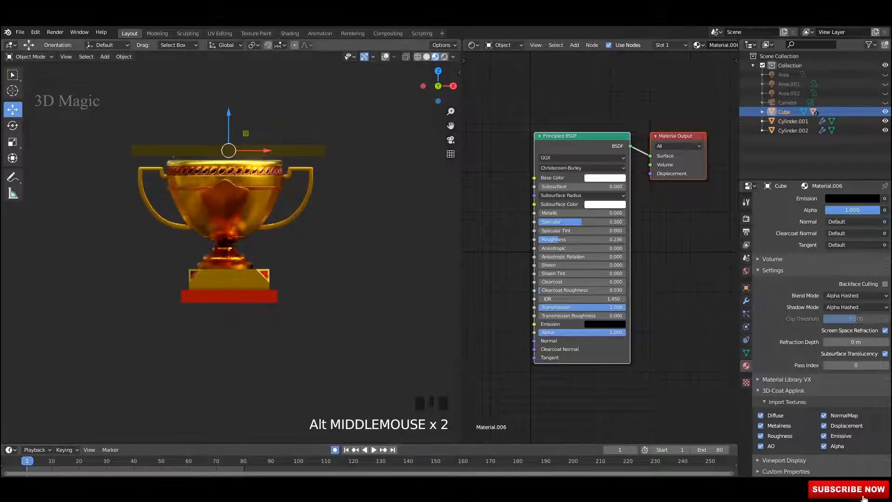
left_click_drag(228, 123, 229, 226)
left_click_drag(229, 281, 229, 287)
middle_click_drag(186, 223, 207, 258)
Step: Add a plane and scale it up into a large floor under the trophy
key("shift+a")
mouse_move(100, 173)
left_click(169, 173)
middle_click_drag(241, 233, 253, 262)
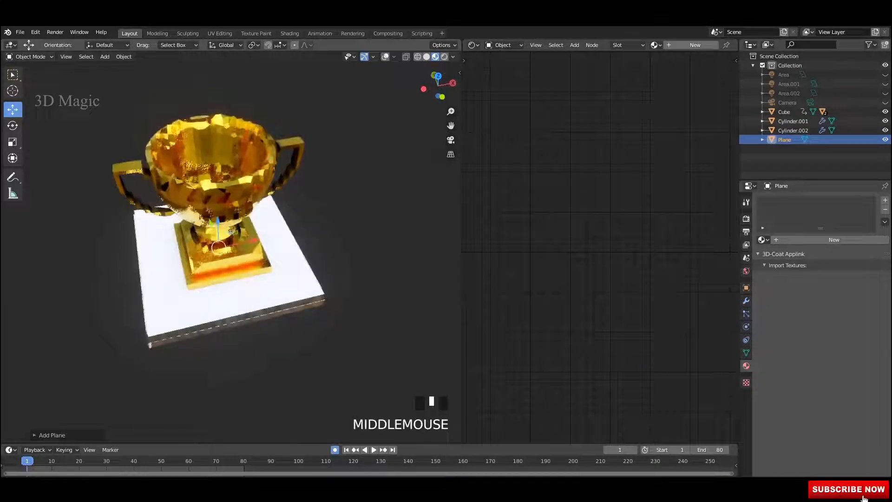
key("s")
left_click(14, 308)
middle_click_drag(167, 260, 195, 253)
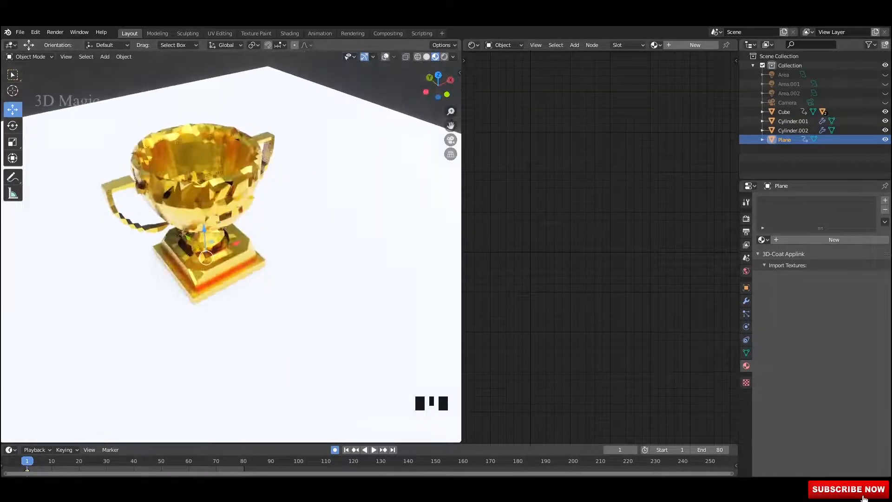
Step: Give the floor a new material, Material.007, with its Base Color darkened to grey
left_click(695, 44)
left_click(604, 178)
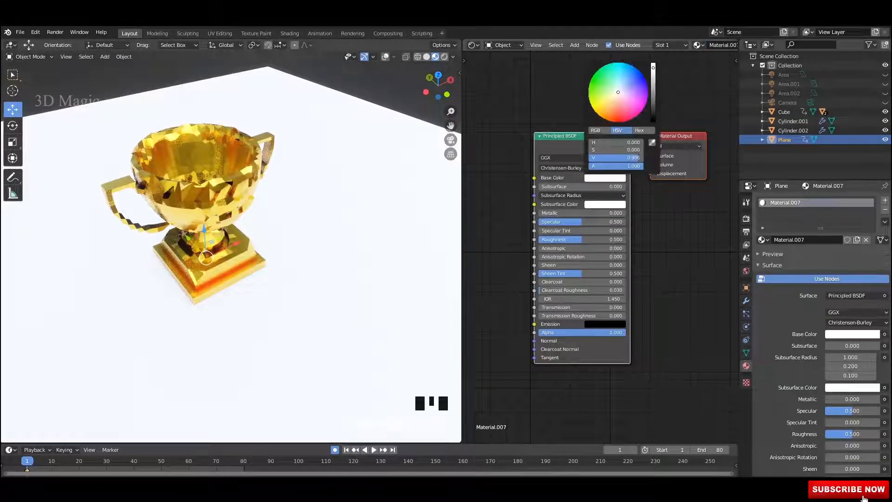
left_click_drag(653, 69, 653, 101)
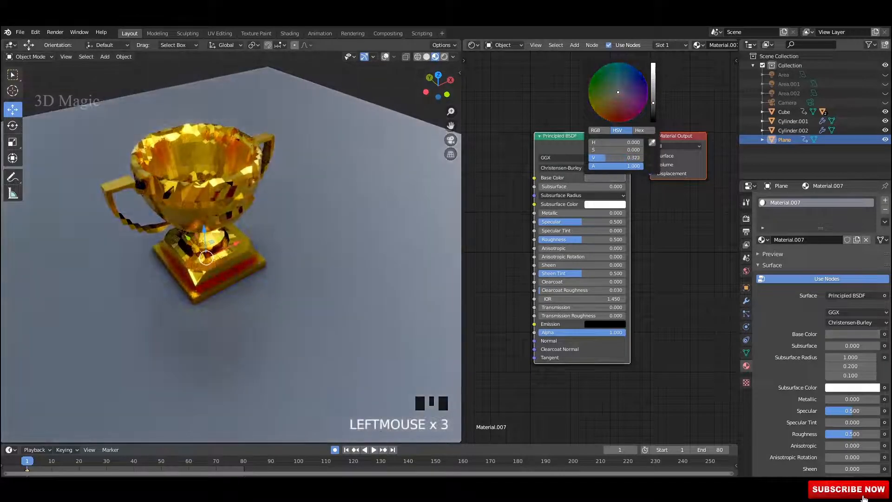
middle_click_drag(260, 288, 260, 256)
middle_click_drag(261, 255, 278, 162, "shift")
left_click(274, 297)
mouse_move(274, 297)
middle_mouse_down()
mouse_move(272, 355)
mouse_move(275, 311)
mouse_move(288, 297)
middle_mouse_up()
scroll(275, 311, "up", 2)
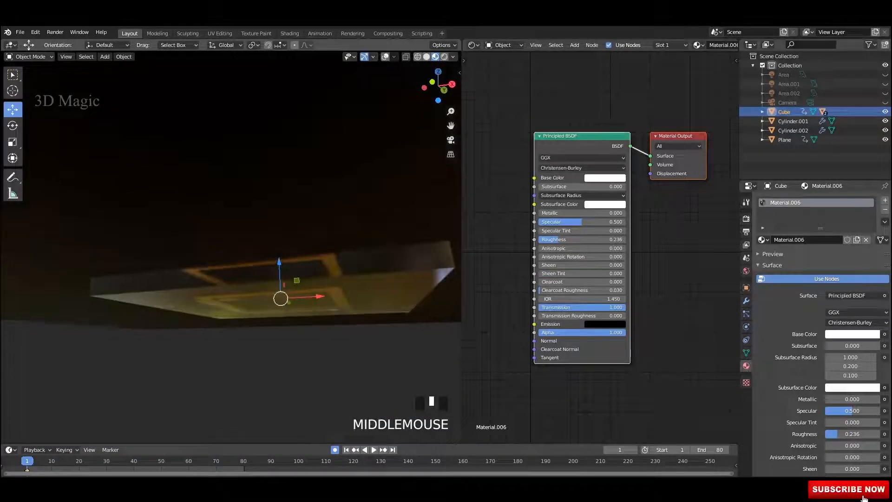
Step: Undo the stray slab move and jump to frame 80
left_click_drag(278, 263, 278, 249)
scroll(279, 249, "down", 1)
key("ctrl+z")
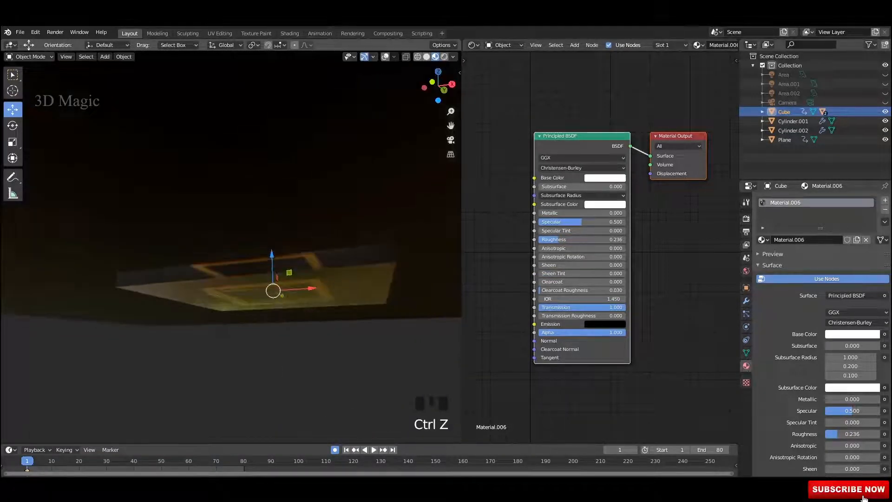
middle_click_drag(278, 249, 278, 316)
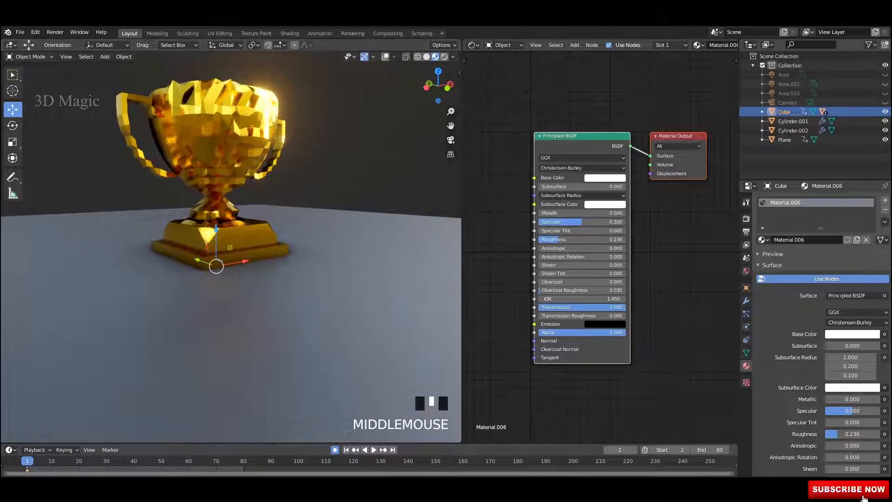
left_click(392, 450)
middle_click_drag(325, 274, 325, 348, "shift")
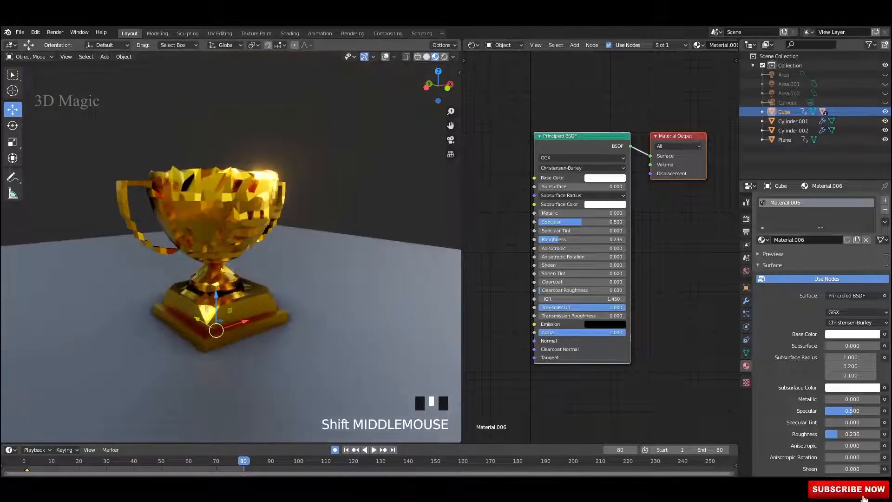
Step: At frame 80, raise the glass slab high above the trophy
left_click_drag(216, 296, 216, 96)
scroll(216, 95, "down", 3)
middle_click_drag(216, 95, 202, 95)
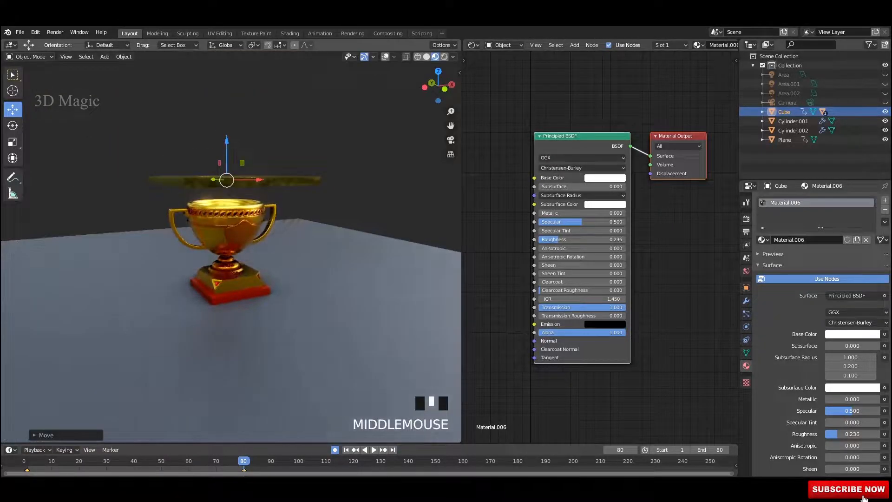
left_click_drag(226, 153, 226, 52)
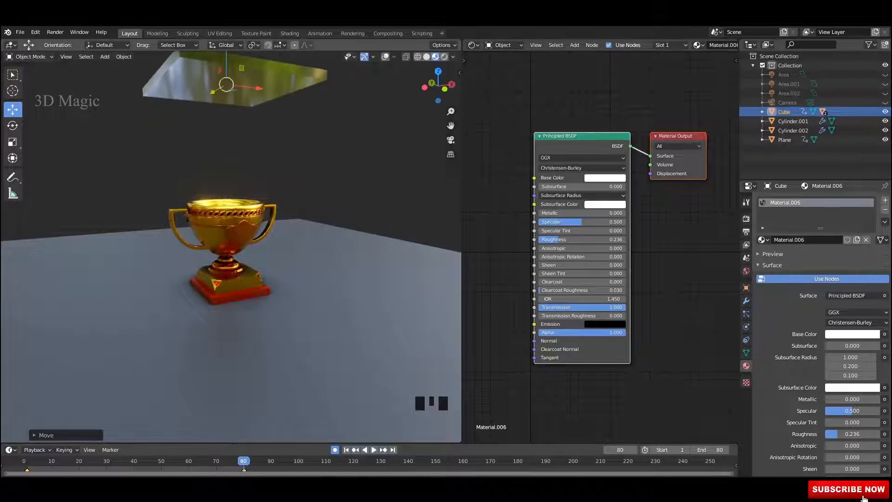
left_click(320, 186)
scroll(320, 186, "up", 4)
middle_click_drag(321, 205, 283, 176, "shift")
middle_click_drag(223, 209, 232, 225, "shift")
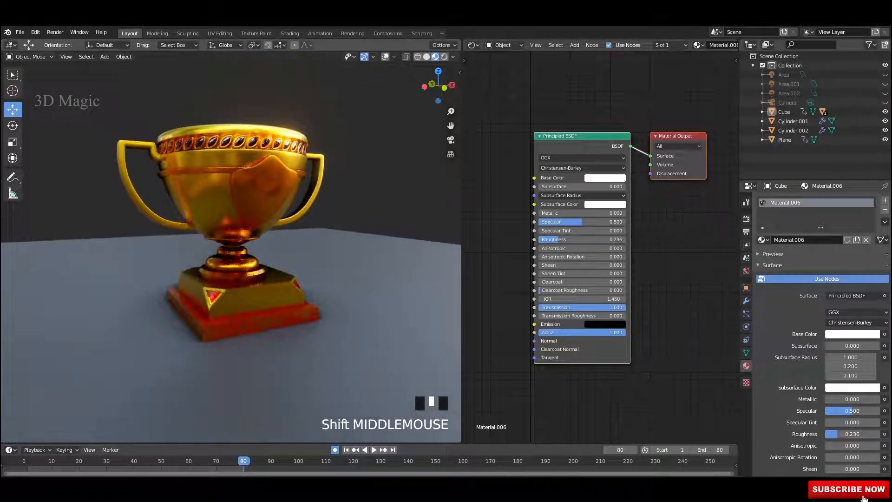
Step: Return to frame 1 and play back the slab animation
left_click(346, 450)
middle_click_drag(320, 297, 320, 296)
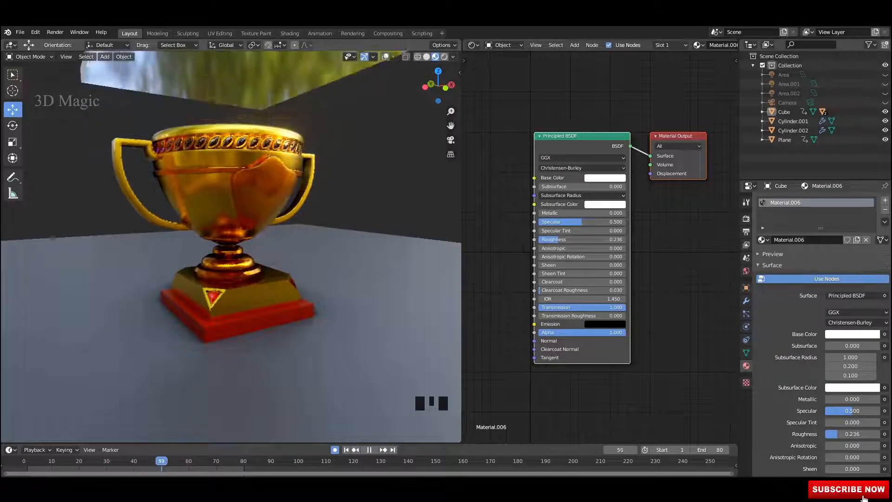
middle_click_drag(320, 295, 278, 299)
key("space")
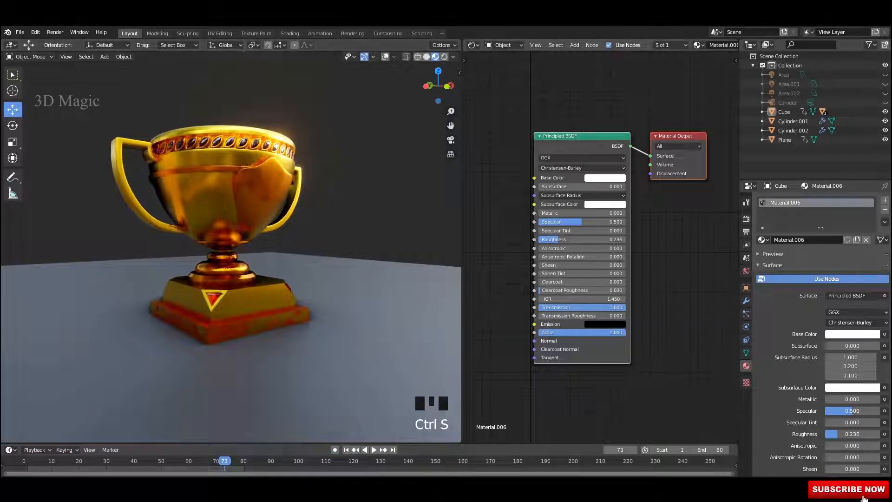
Step: Join the node editor area into the 3D view so the viewport fills the screen
right_click(476, 215)
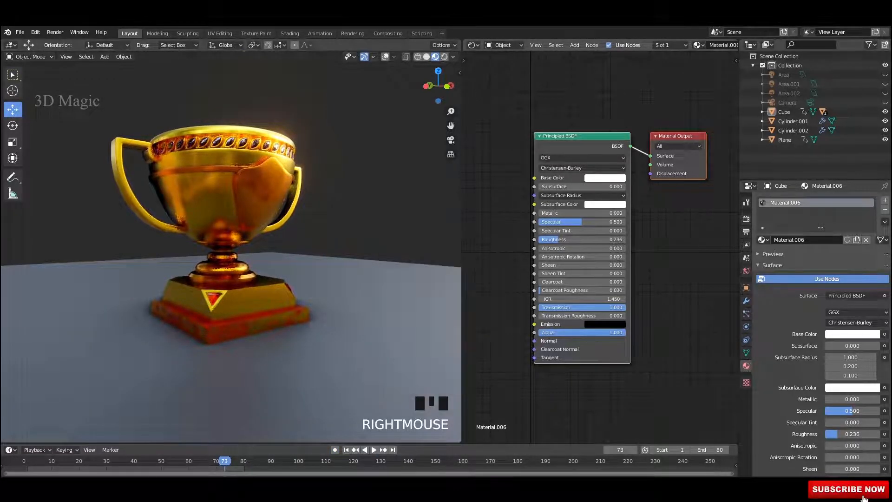
right_click(462, 186)
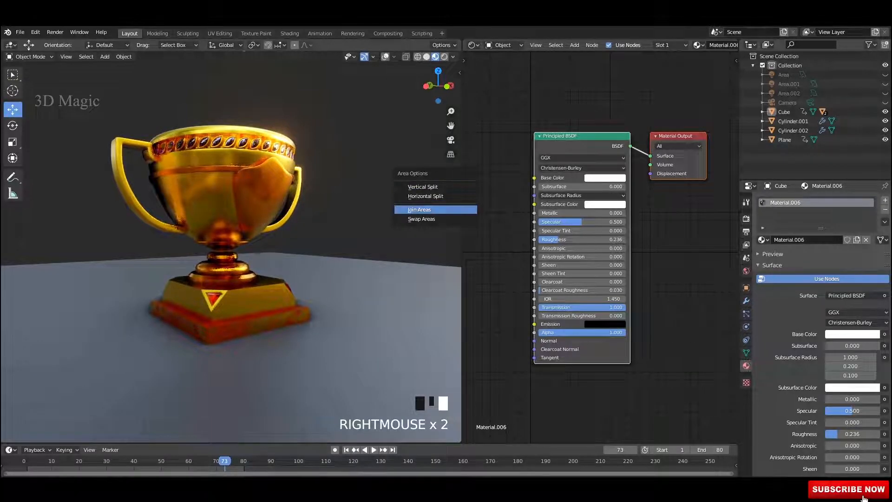
left_click(460, 210)
left_click(506, 214)
scroll(492, 222, "down", 2)
middle_click_drag(492, 223, 437, 225)
scroll(437, 225, "up", 1)
middle_click_drag(437, 226, 436, 203, "shift")
Step: Play the slab animation, pausing at frames 52 and 57 to inspect it from several angles
scroll(470, 228, "up", 2)
scroll(432, 218, "down", 1)
scroll(449, 219, "down", 1)
key("space")
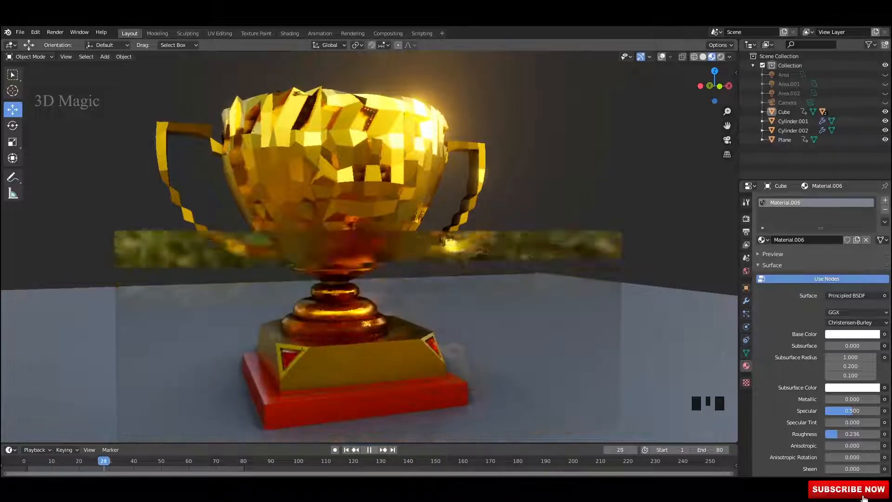
scroll(437, 202, "down", 2)
key("space")
middle_click_drag(437, 202, 367, 235)
mouse_move(367, 235)
middle_mouse_down()
mouse_move(418, 204)
mouse_move(432, 258)
mouse_move(432, 198)
mouse_move(465, 184)
mouse_move(390, 167)
mouse_move(468, 157)
middle_mouse_up()
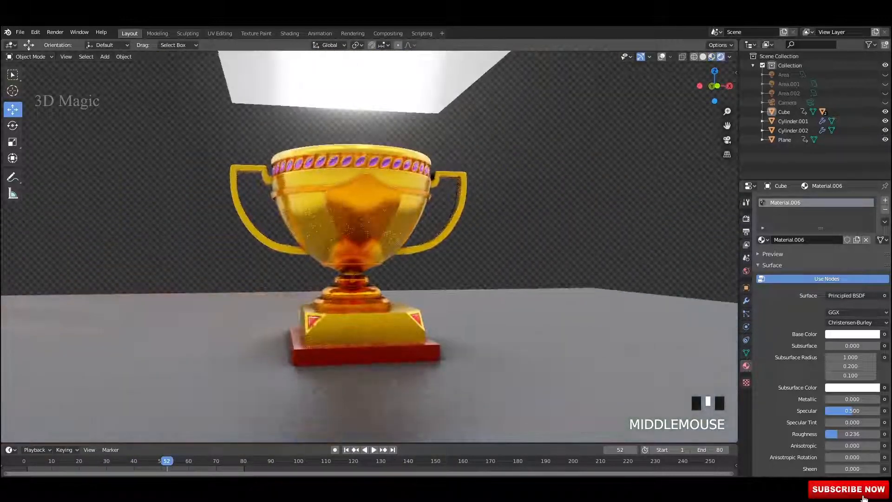
key("space")
middle_click(432, 258)
key("space")
scroll(427, 179, "up", 1)
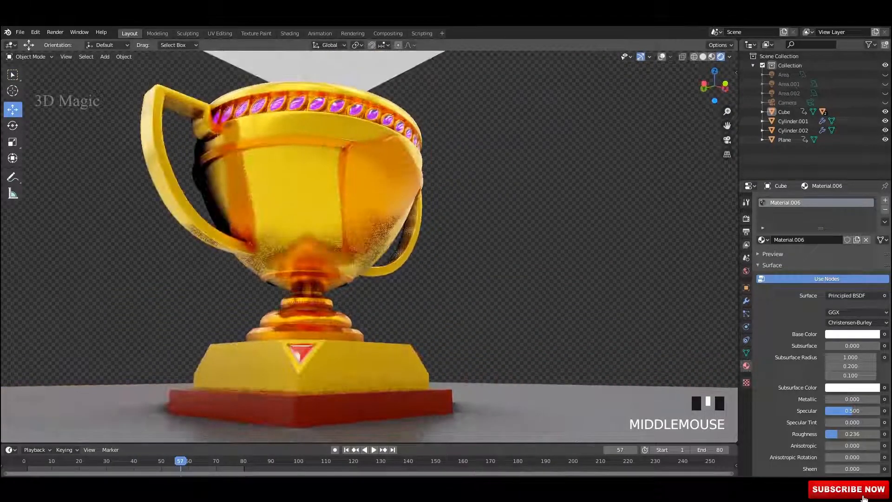